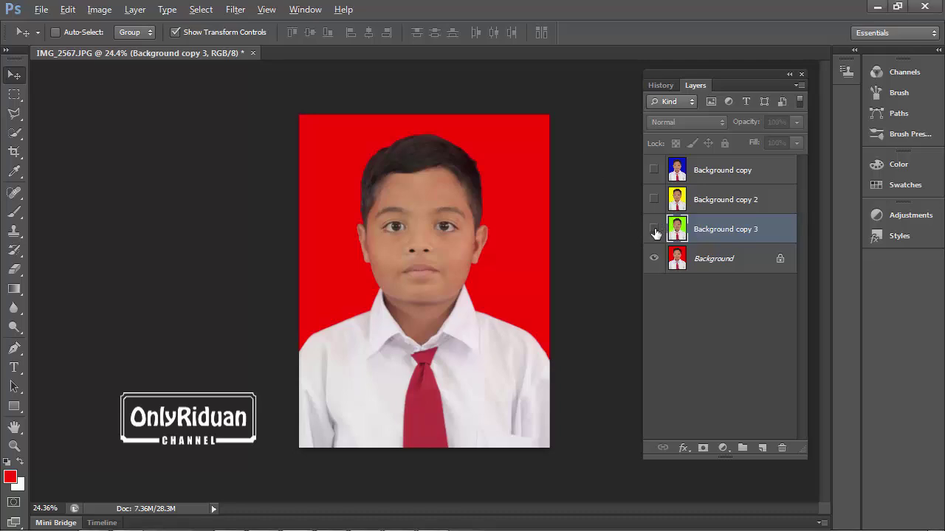
# - Toggle the green, yellow, blue and red background layers to compare the colour variants
pyautogui.keyDown('alt'); pyautogui.click(654, 230); pyautogui.keyUp('alt')
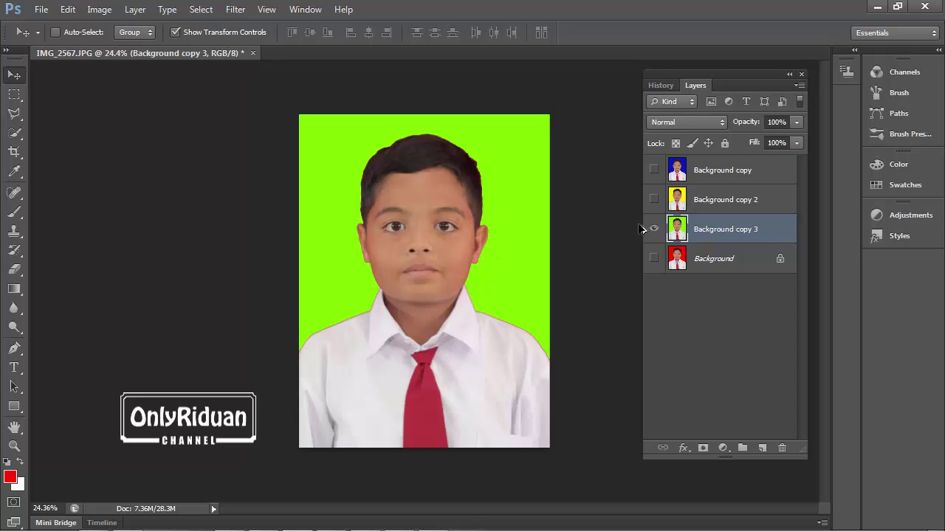
pyautogui.keyDown('alt'); pyautogui.click(654, 199); pyautogui.keyUp('alt')
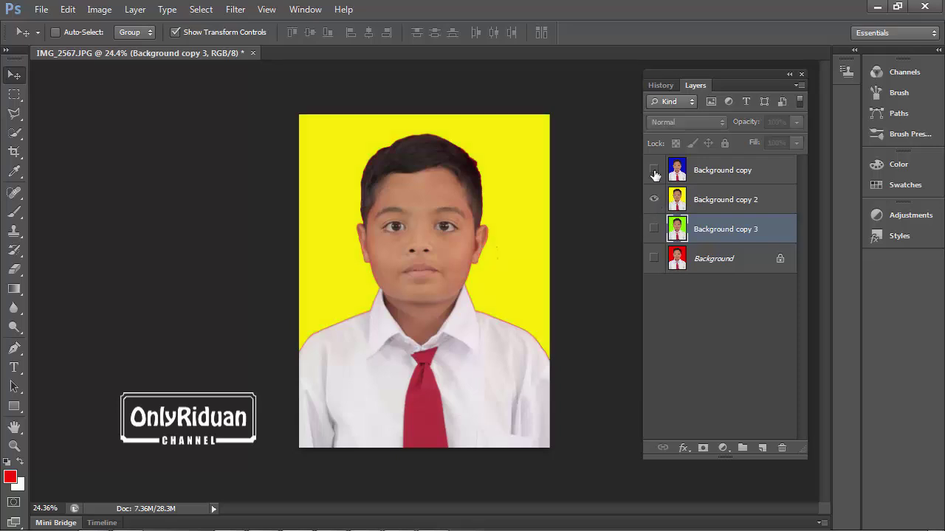
pyautogui.keyDown('alt'); pyautogui.click(654, 171); pyautogui.keyUp('alt')
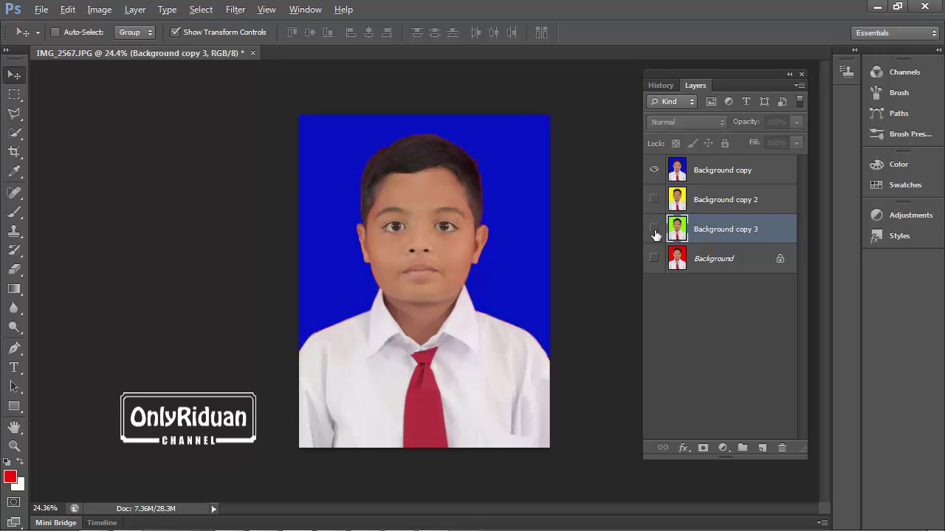
pyautogui.keyDown('alt'); pyautogui.click(654, 229); pyautogui.keyUp('alt')
pyautogui.keyDown('alt'); pyautogui.click(654, 199); pyautogui.keyUp('alt')
pyautogui.keyDown('alt'); pyautogui.click(654, 170); pyautogui.keyUp('alt')
pyautogui.keyDown('alt'); pyautogui.click(654, 258); pyautogui.keyUp('alt')
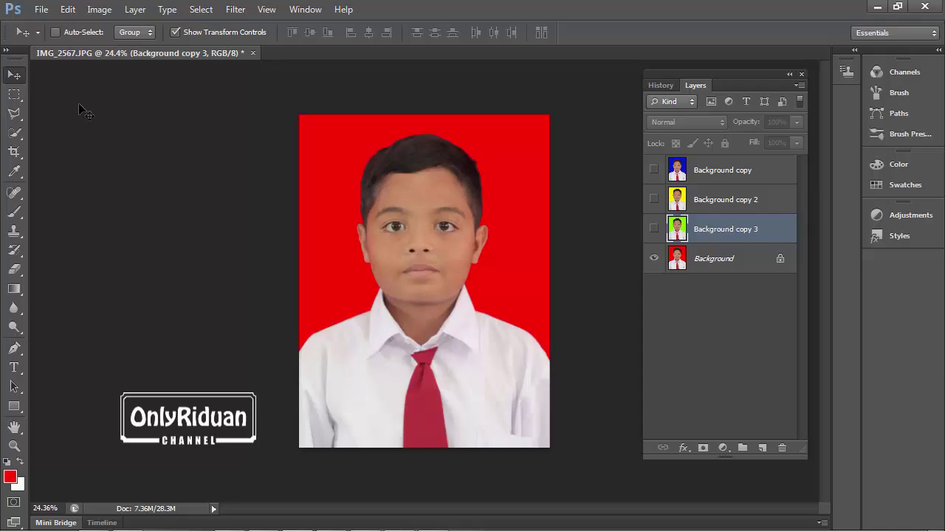
# - Open Nouval.JPG from the BAHAN BELAJAR folder
pyautogui.click(42, 10)
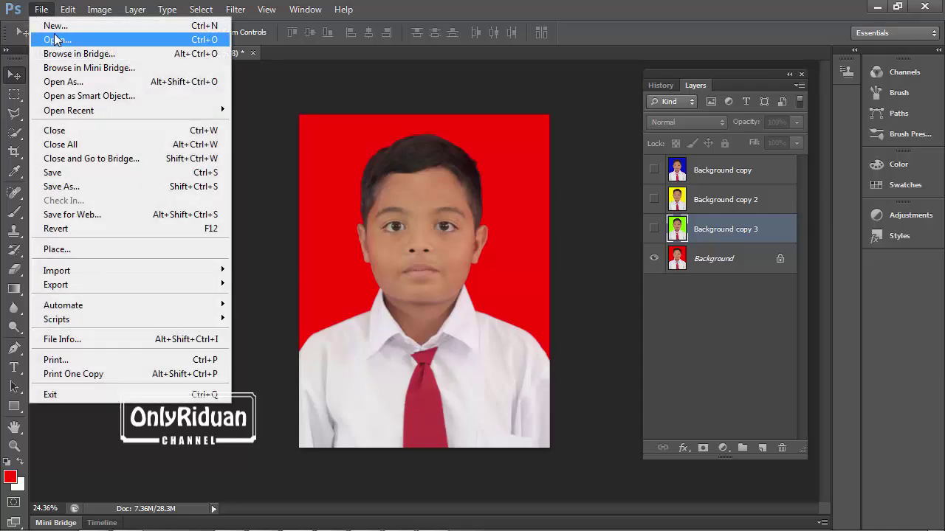
pyautogui.click(59, 41)
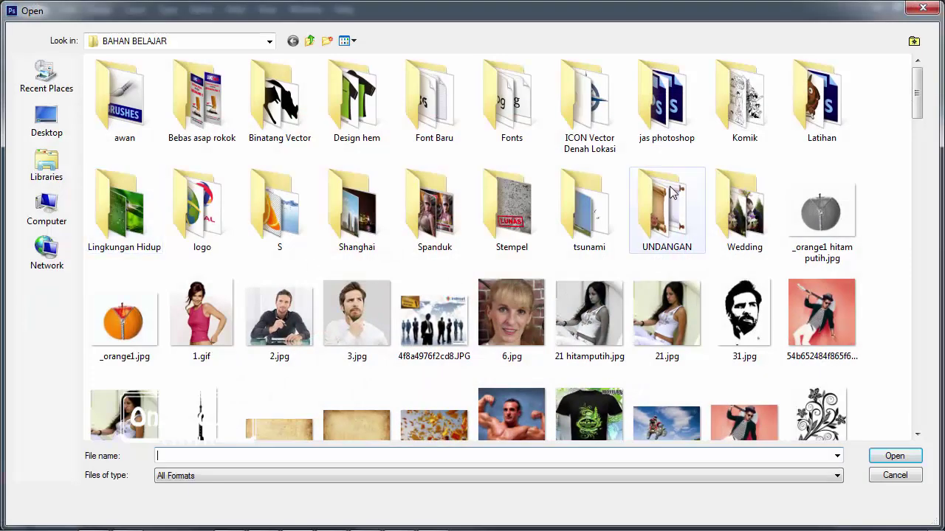
pyautogui.click(671, 138)
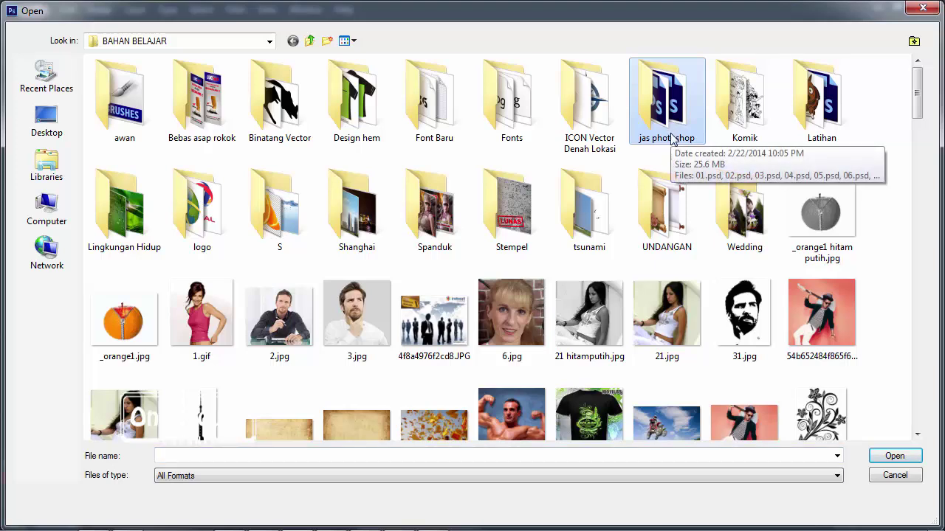
pyautogui.scroll(-15, 672, 139)
pyautogui.click(668, 103)
pyautogui.click(279, 201)
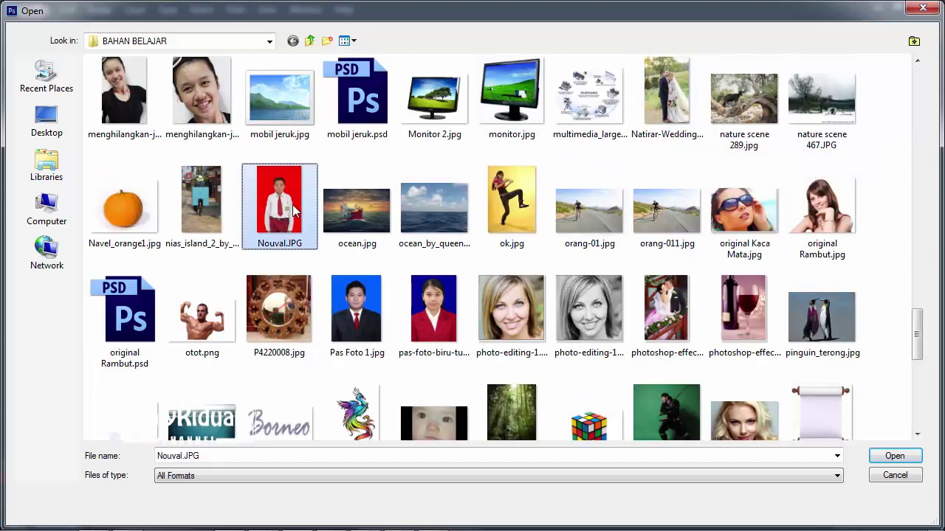
pyautogui.click(894, 456)
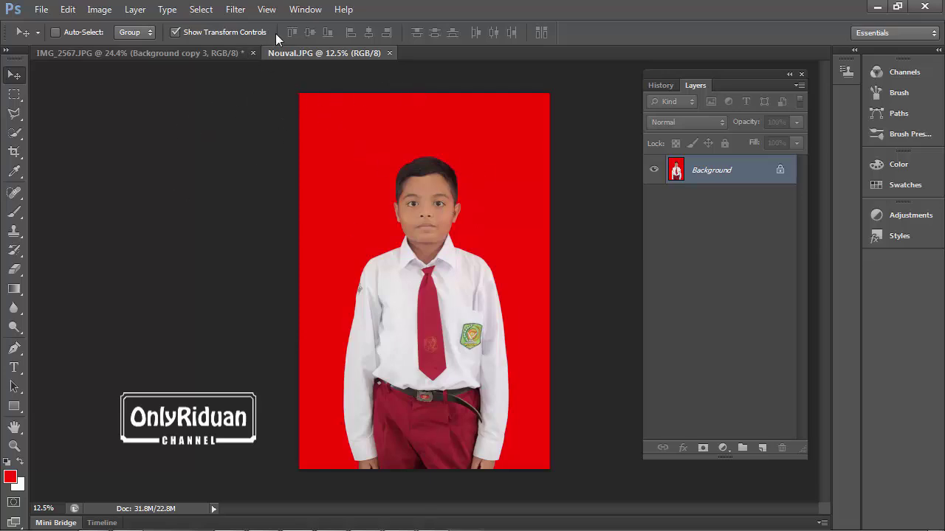
# - Turn on canvas rulers and keep Centimeters as the ruler unit in Units & Rulers
pyautogui.click(266, 9)
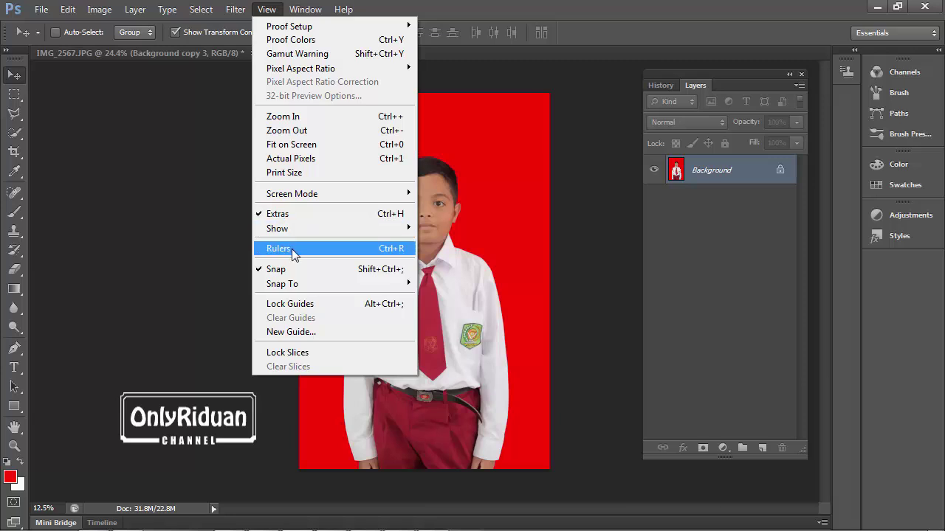
pyautogui.click(292, 249)
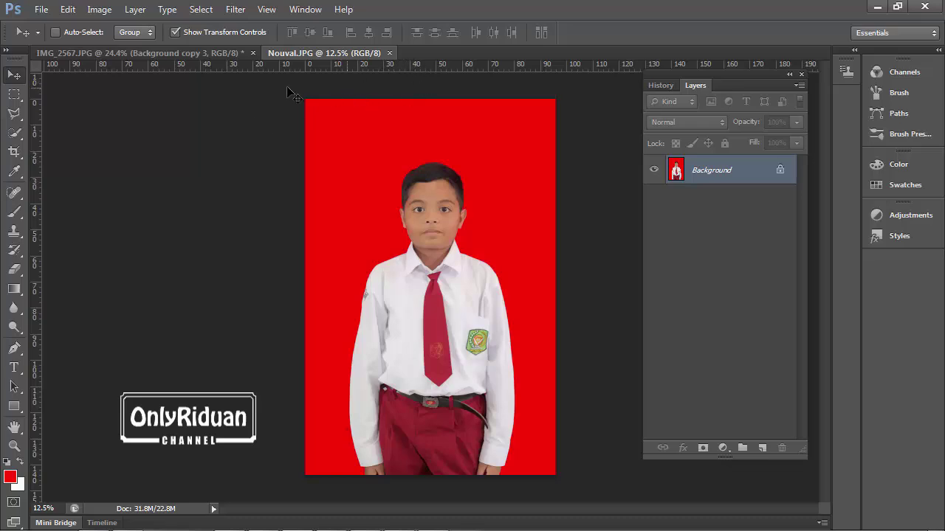
pyautogui.doubleClick(425, 65)
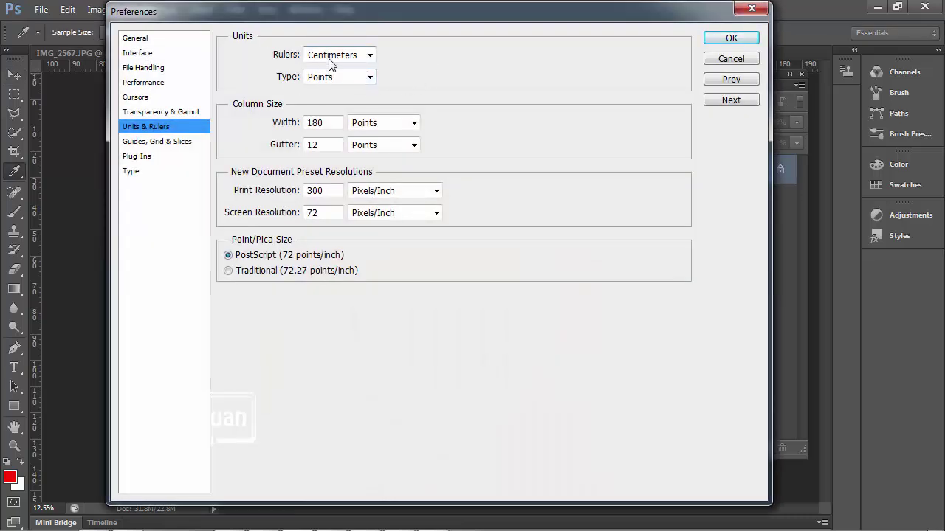
pyautogui.click(726, 38)
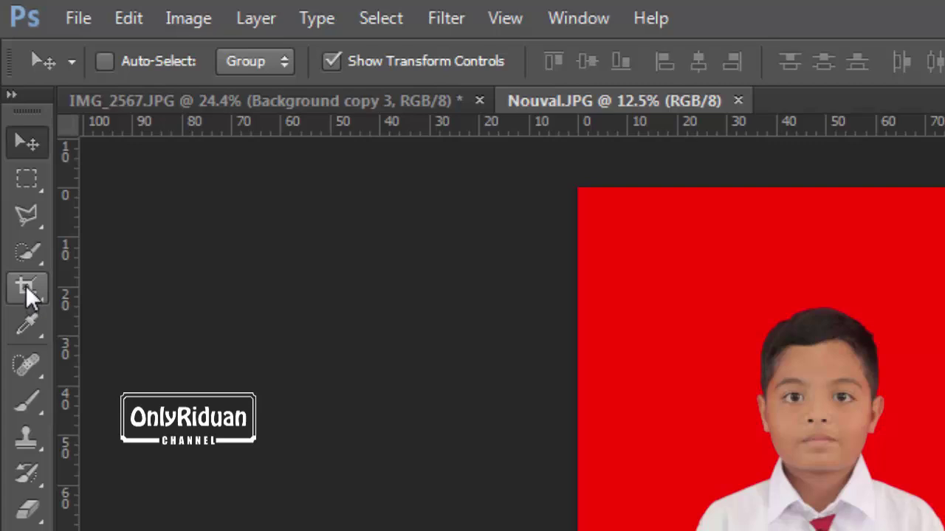
# - Set a 3 x 4 crop ratio and frame the boy's head and shoulders
pyautogui.click(25, 285)
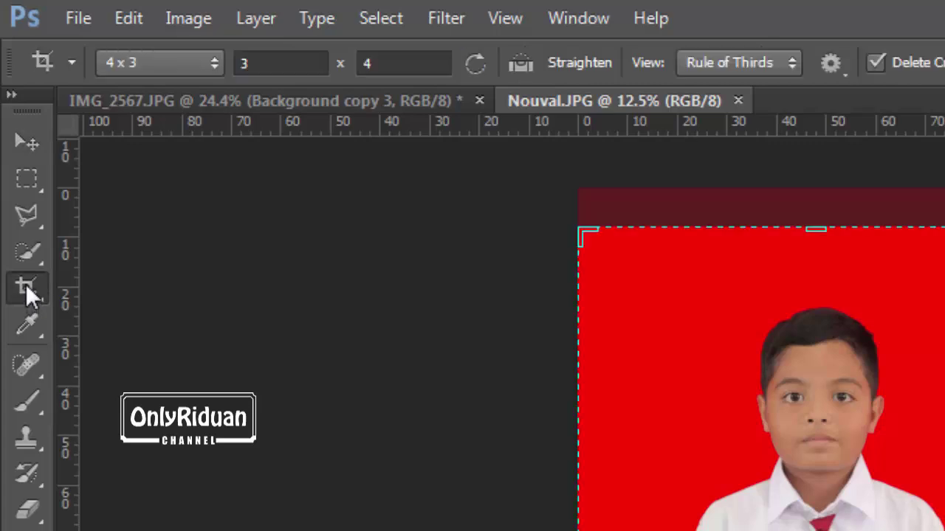
pyautogui.click(274, 62)
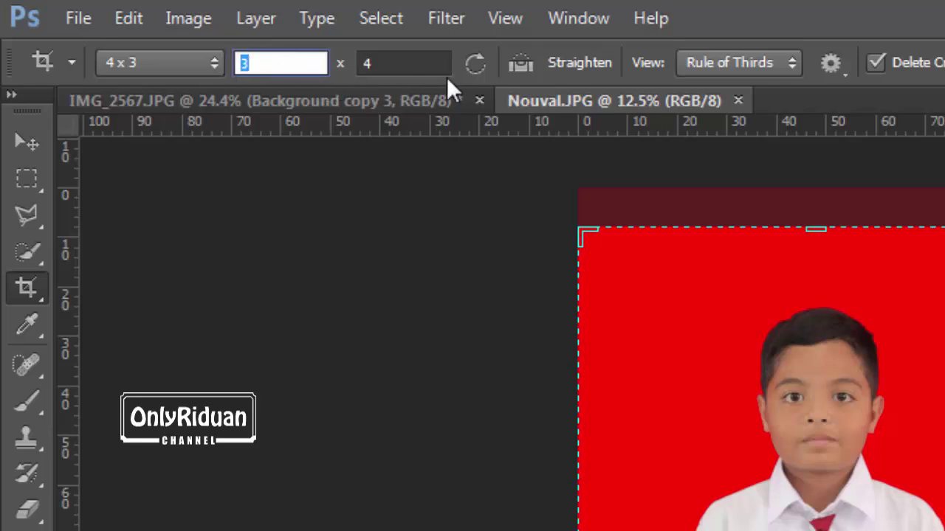
pyautogui.click(404, 65)
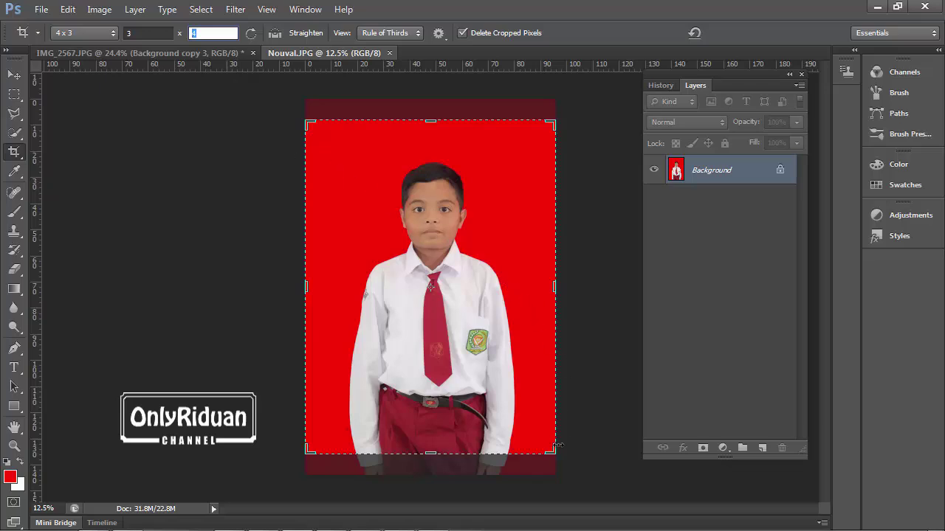
pyautogui.moveTo(555, 452); pyautogui.dragTo(509, 367)
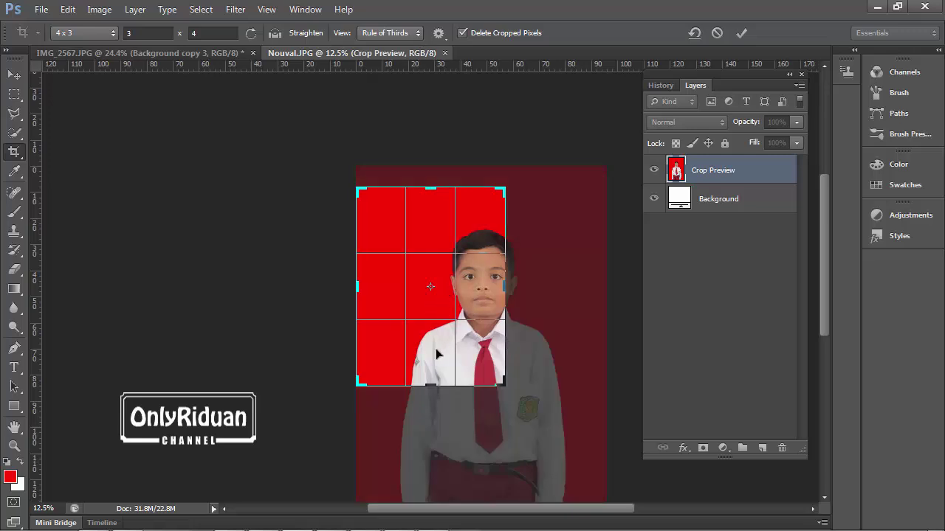
pyautogui.moveTo(441, 353)
pyautogui.mouseDown()
pyautogui.moveTo(458, 375)
pyautogui.moveTo(383, 320)
pyautogui.mouseUp()
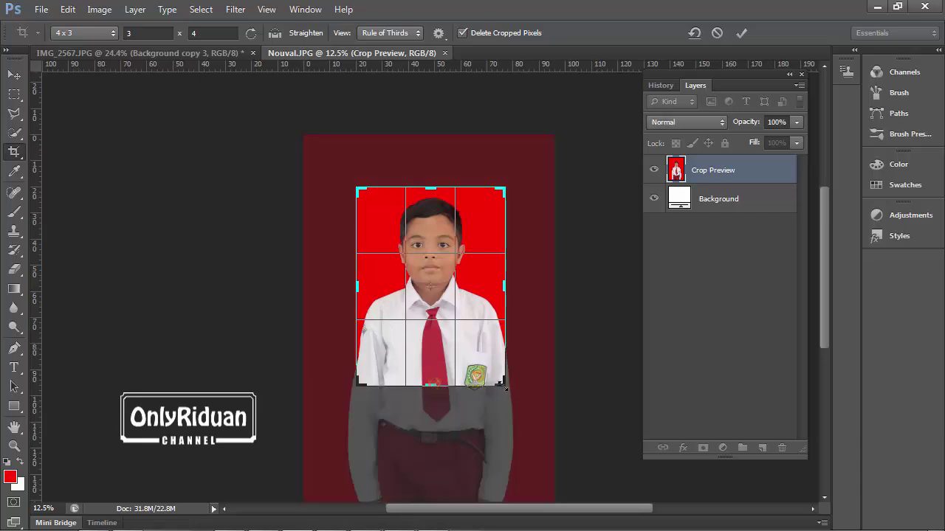
pyautogui.moveTo(499, 381); pyautogui.dragTo(499, 375)
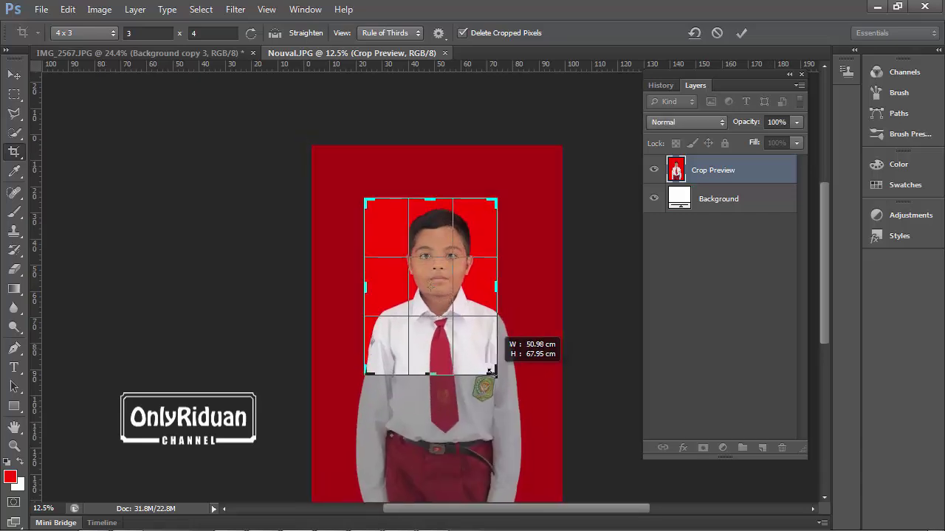
pyautogui.moveTo(443, 275); pyautogui.dragTo(423, 242)
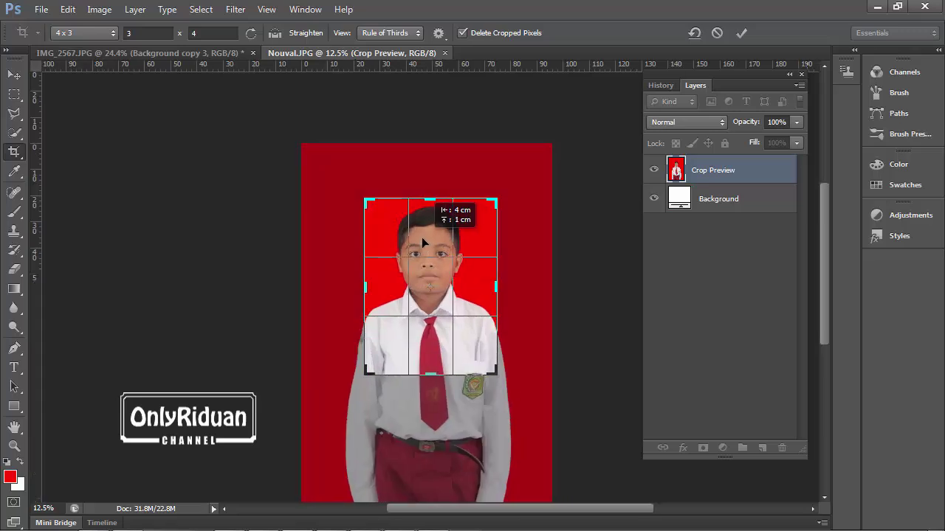
pyautogui.moveTo(423, 242); pyautogui.dragTo(422, 242)
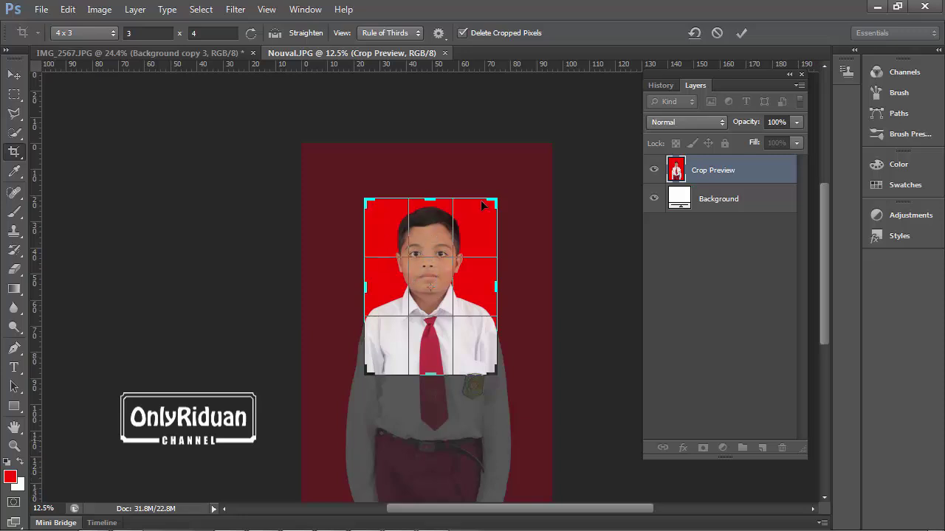
# - Commit the 3 x 4 crop, zoom in on the result, and return to the Move tool
pyautogui.click(740, 33)
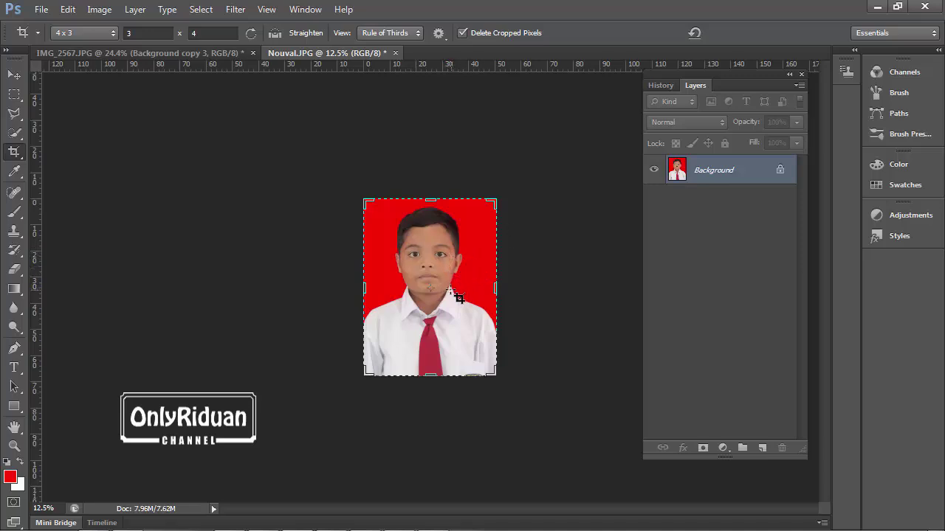
pyautogui.hotkey('ctrl', '+')
pyautogui.hotkey('ctrl', '+')
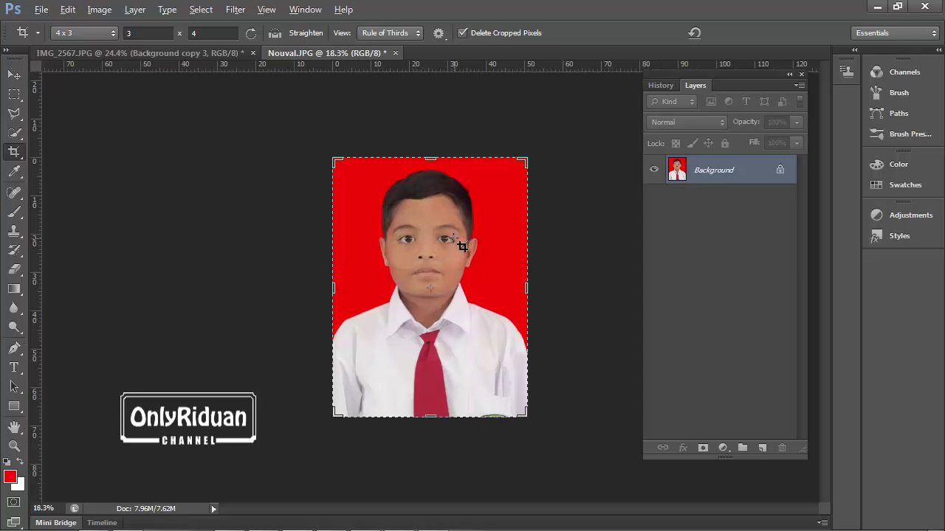
pyautogui.press('alt')
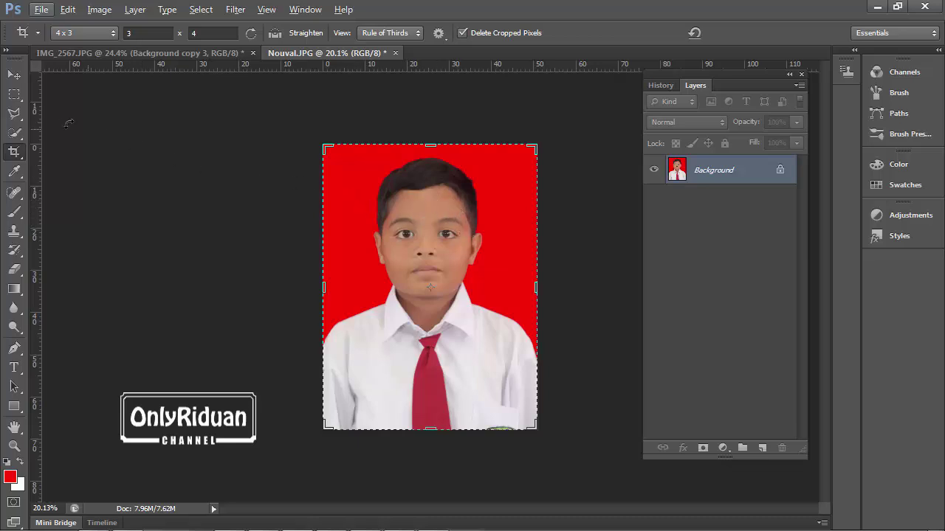
pyautogui.click(14, 75)
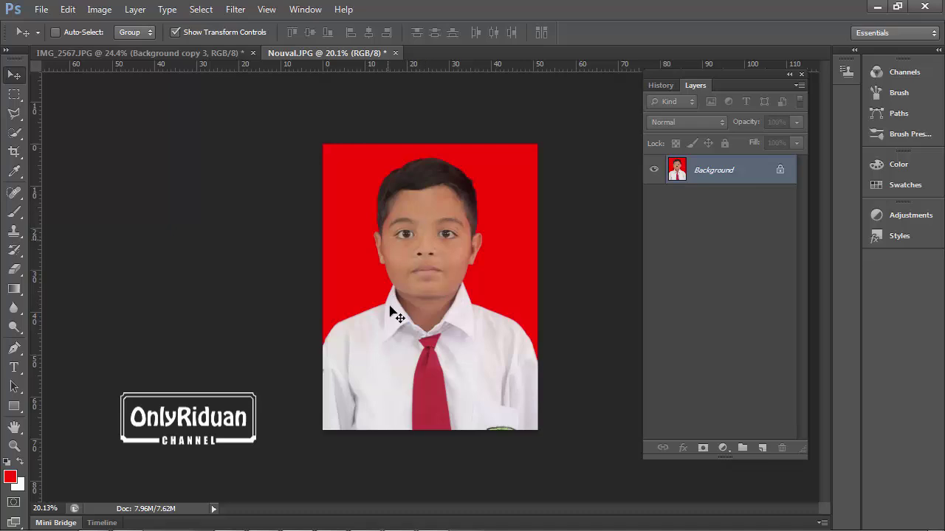
# - Duplicate the Background layer into Layer 1 with Ctrl+J
pyautogui.rightClick(718, 172)
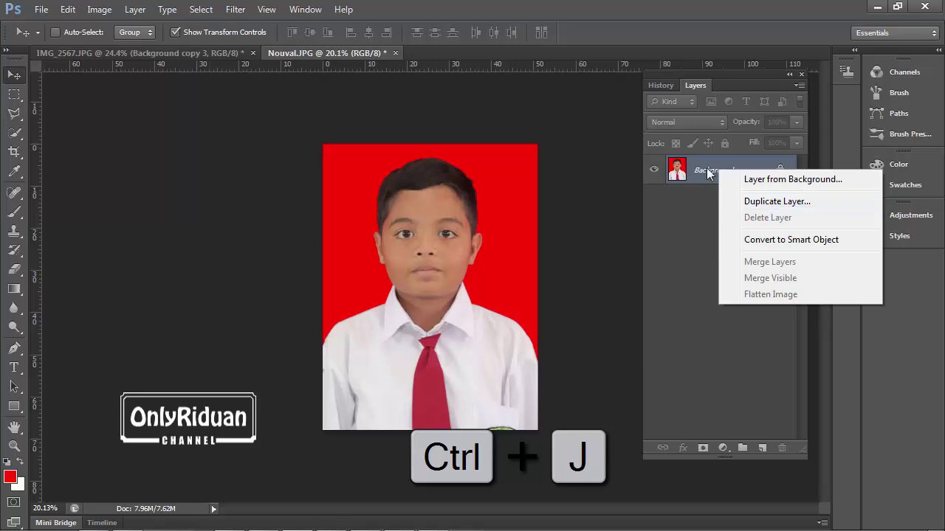
pyautogui.press('Escape')
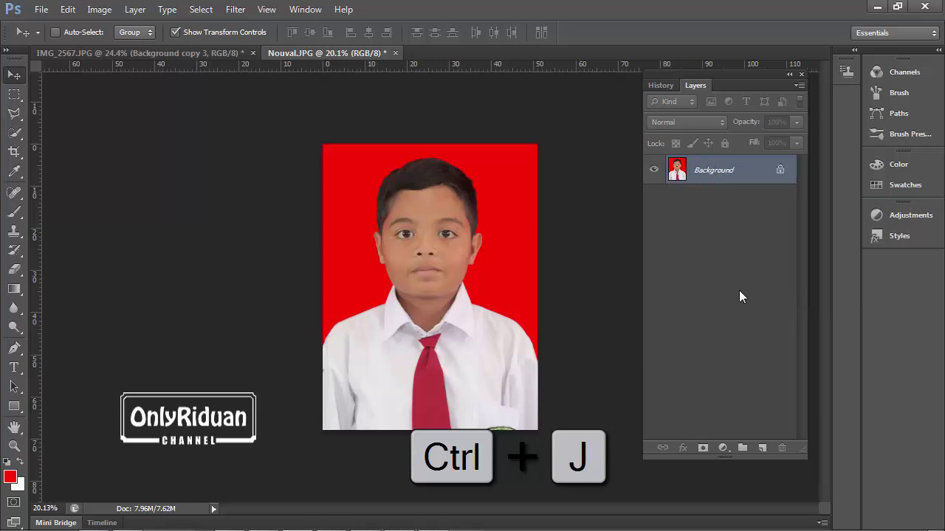
pyautogui.hotkey('ctrl', 'j')
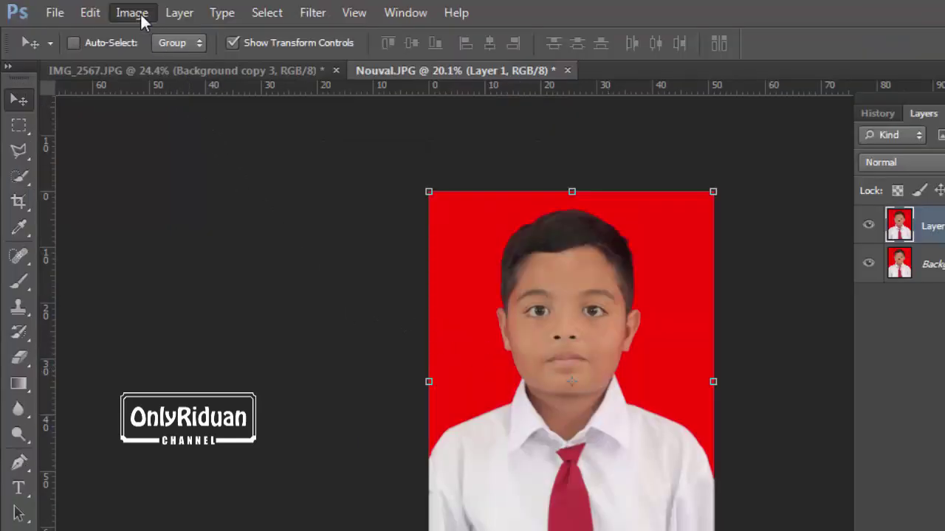
# - In Replace Color, select the red background at fuzziness 121 excluding the tie, then bring up the Result colour picker
pyautogui.click(139, 15)
pyautogui.moveTo(161, 62)
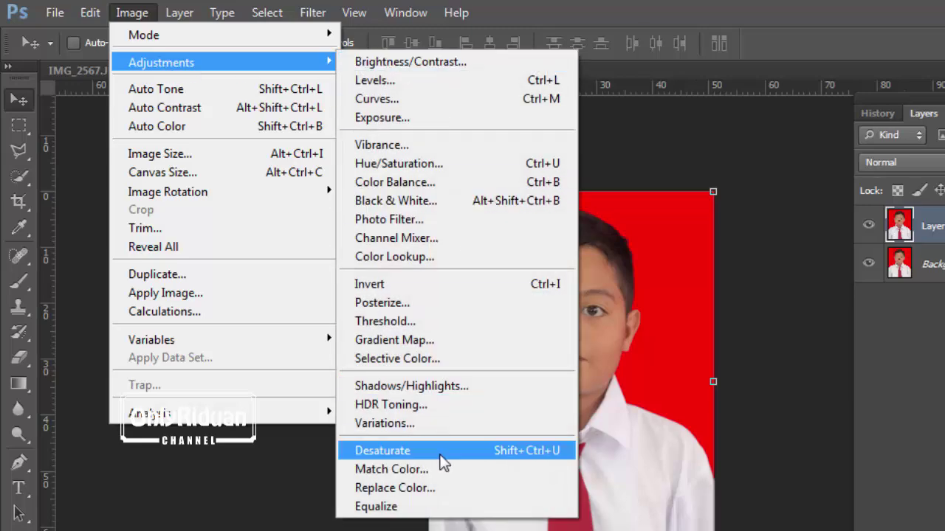
pyautogui.click(424, 488)
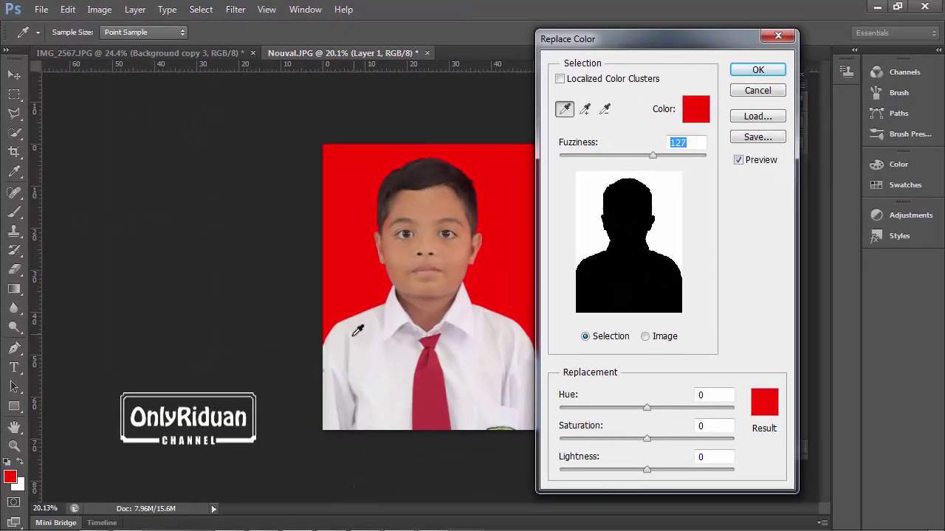
pyautogui.moveTo(631, 47); pyautogui.dragTo(640, 31)
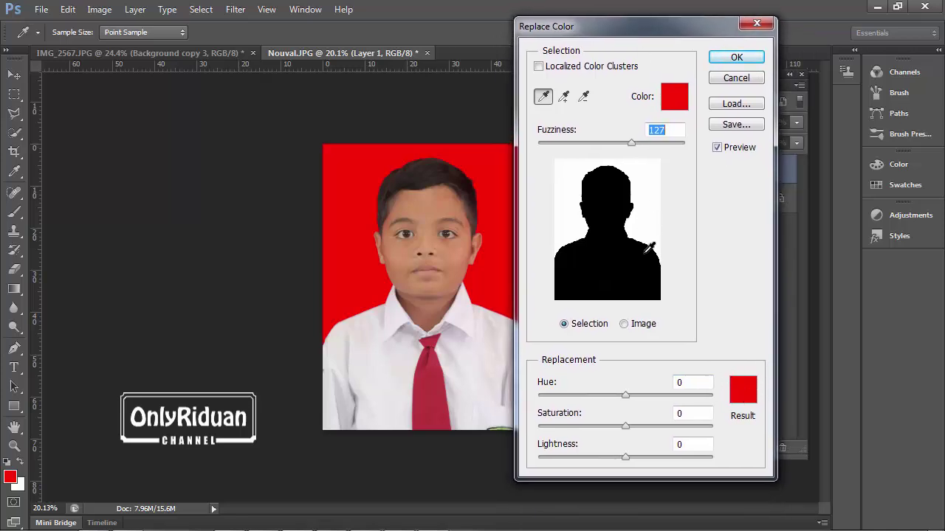
pyautogui.moveTo(630, 144); pyautogui.dragTo(685, 150)
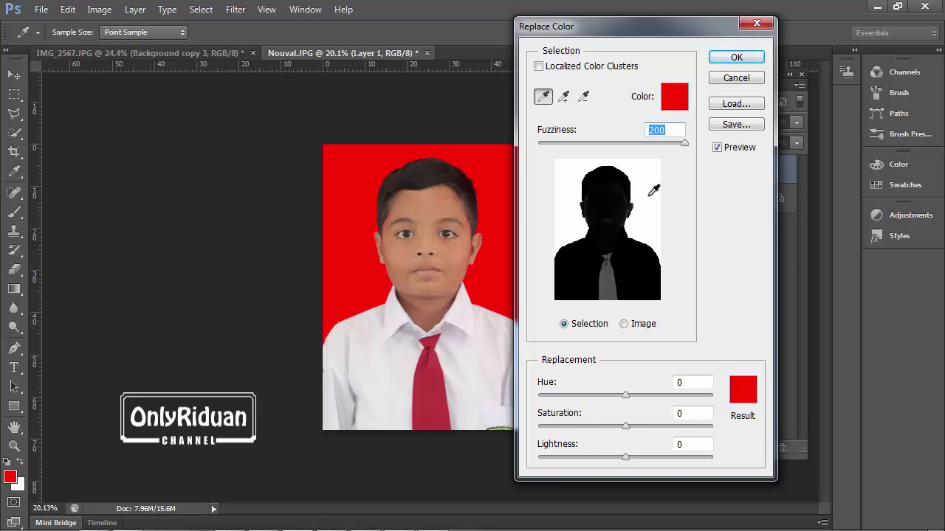
pyautogui.moveTo(684, 143); pyautogui.dragTo(648, 143)
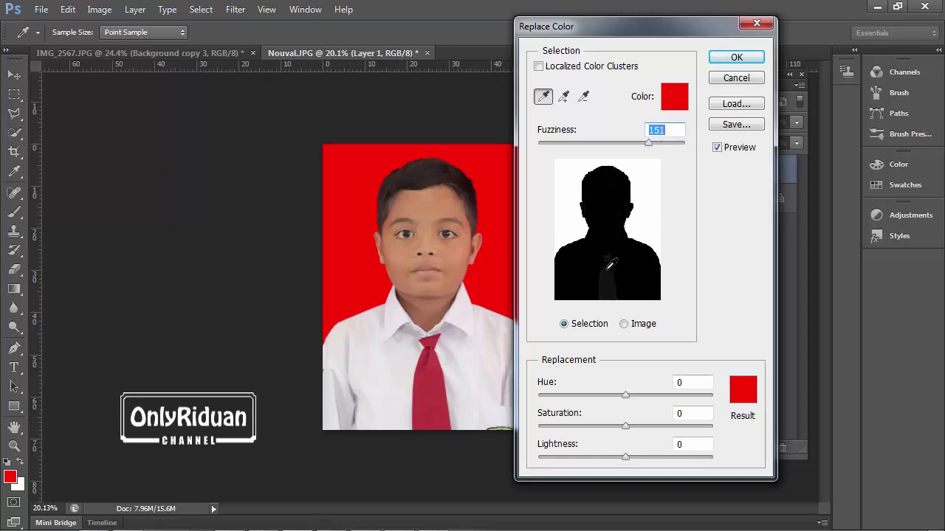
pyautogui.moveTo(646, 143); pyautogui.dragTo(630, 151)
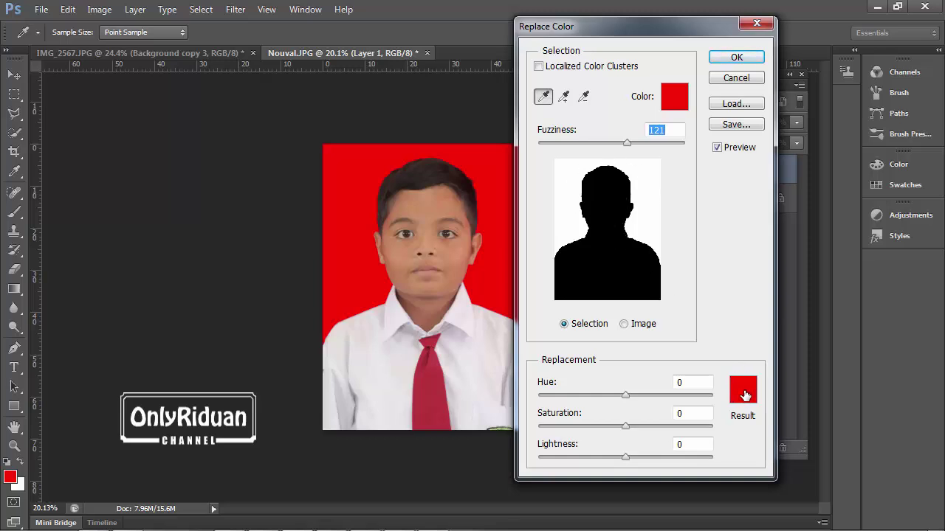
pyautogui.click(743, 391)
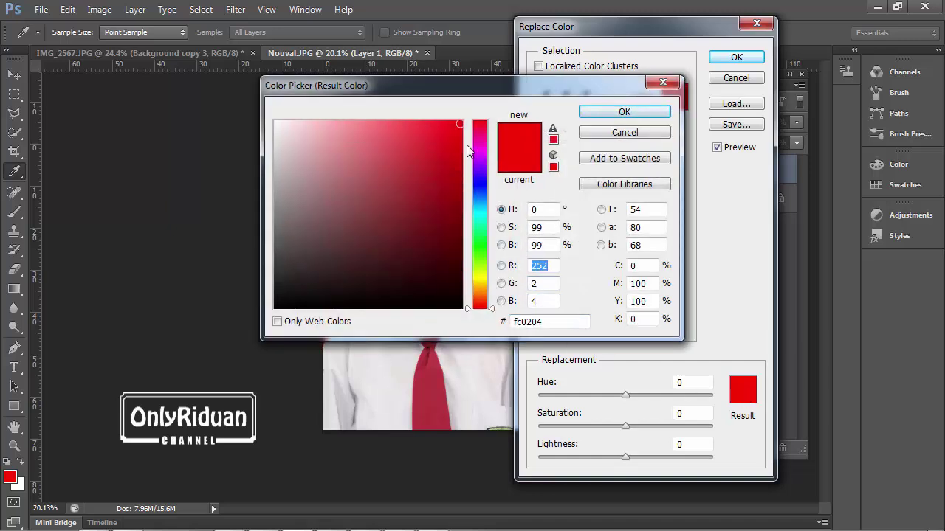
# - Pick a dark blue result colour, settling at hue -110, saturation -4, lightness -24
pyautogui.moveTo(460, 126); pyautogui.dragTo(461, 162)
pyautogui.moveTo(481, 192); pyautogui.dragTo(481, 186)
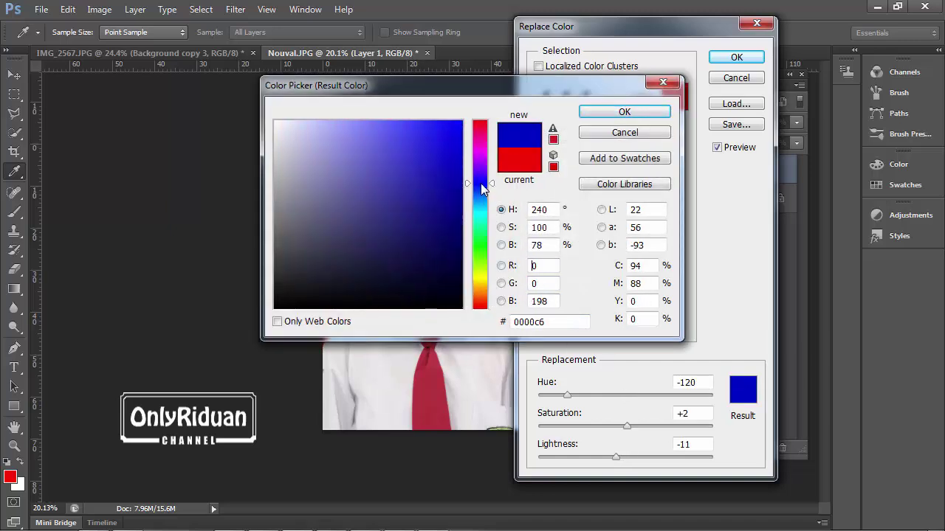
pyautogui.moveTo(455, 151); pyautogui.dragTo(458, 196)
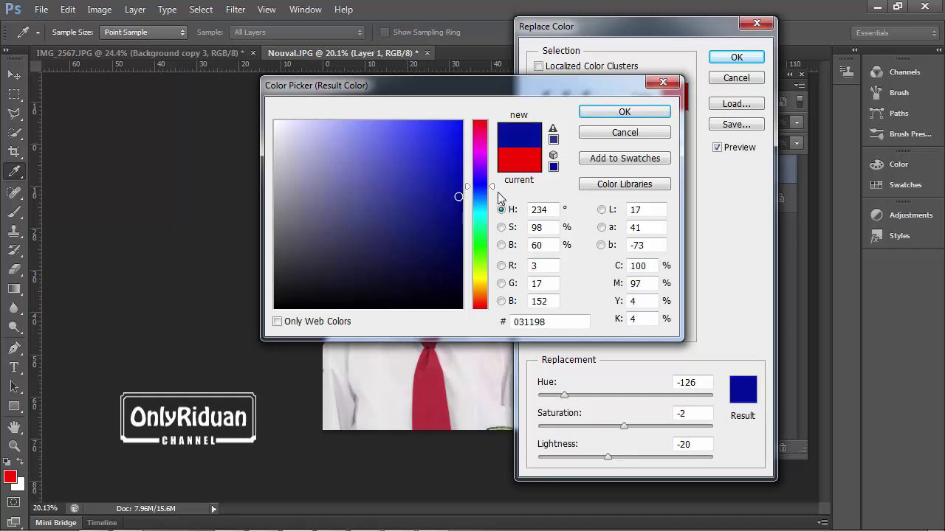
pyautogui.moveTo(491, 246)
pyautogui.mouseDown()
pyautogui.moveTo(490, 186)
pyautogui.moveTo(457, 212)
pyautogui.mouseUp()
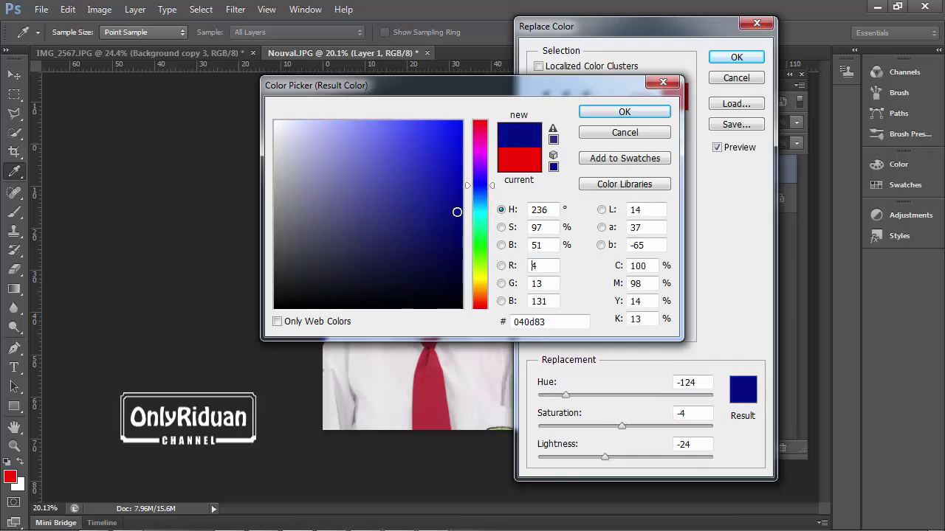
pyautogui.click(613, 114)
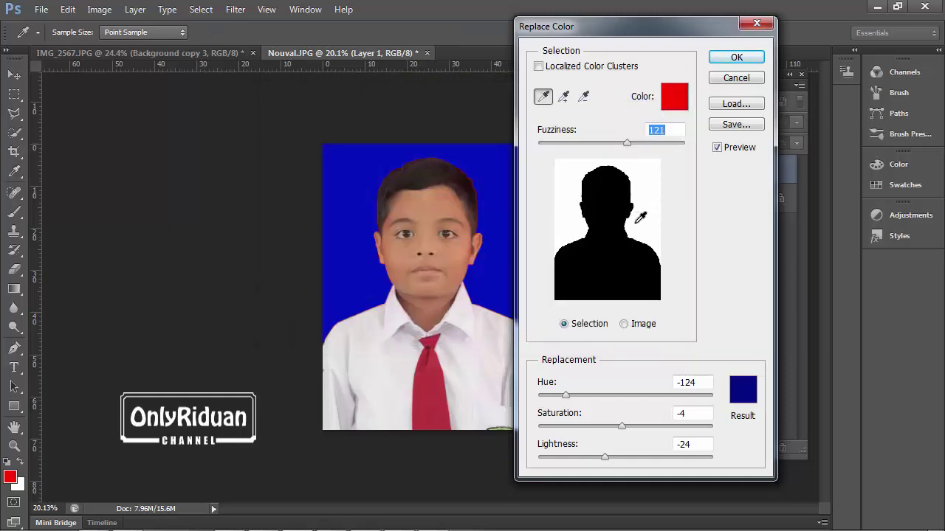
pyautogui.moveTo(563, 28); pyautogui.dragTo(602, 29)
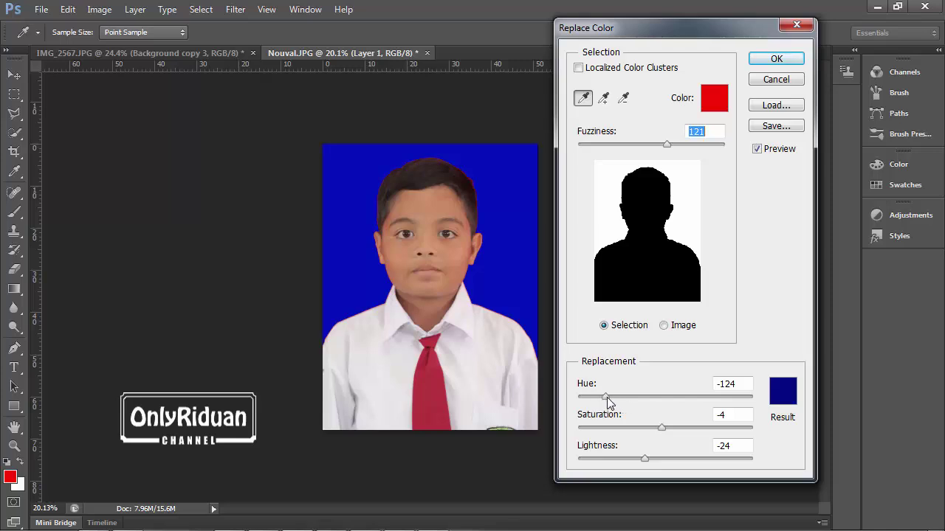
pyautogui.moveTo(607, 397)
pyautogui.mouseDown()
pyautogui.moveTo(694, 410)
pyautogui.moveTo(611, 415)
pyautogui.mouseUp()
# - Apply the blue recolour, duplicate Background as Background copy, and hide Layer 1
pyautogui.click(772, 59)
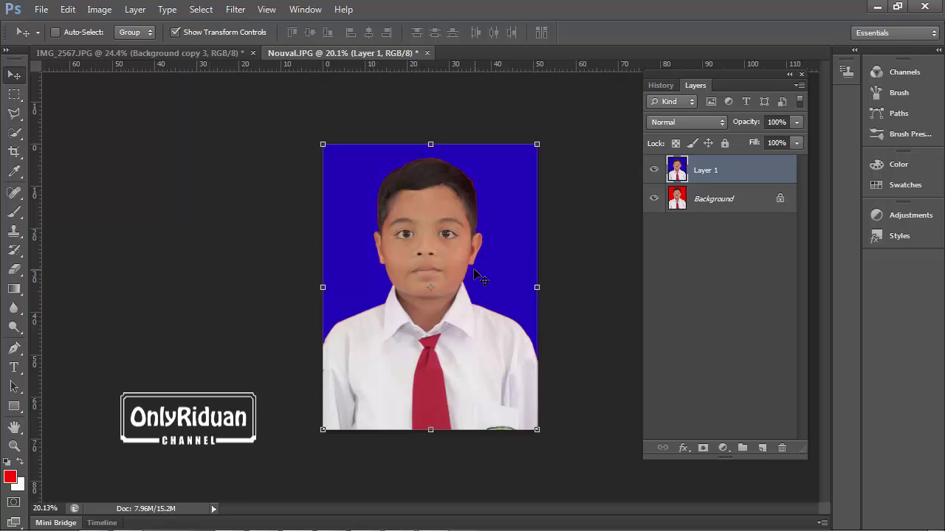
pyautogui.rightClick(721, 202)
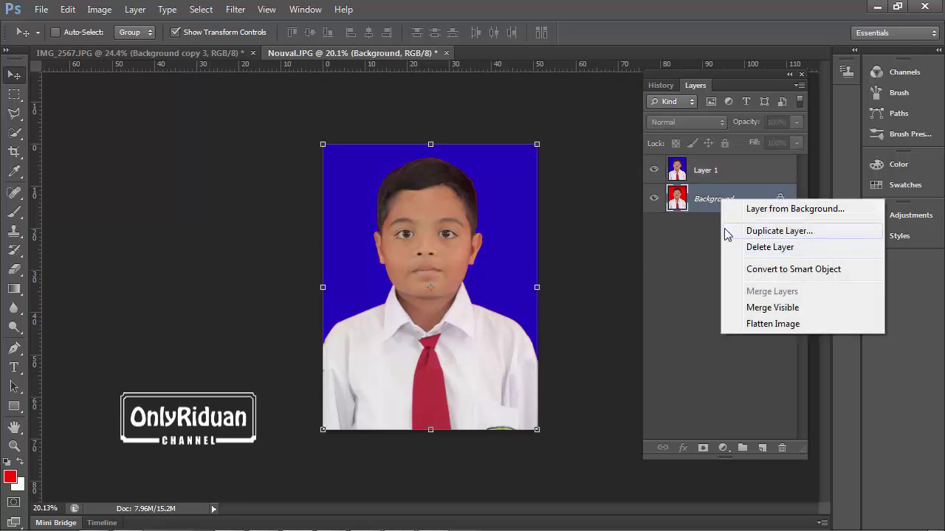
pyautogui.click(771, 231)
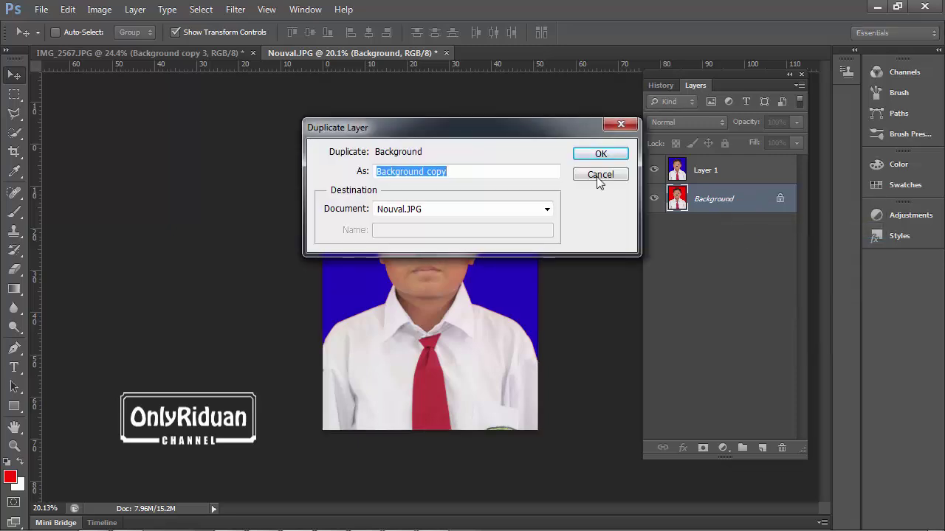
pyautogui.click(599, 155)
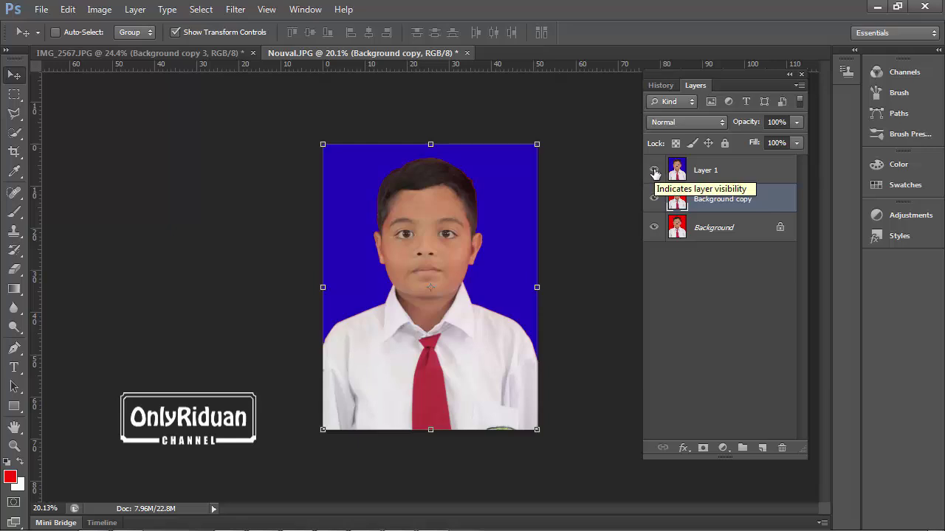
pyautogui.click(654, 170)
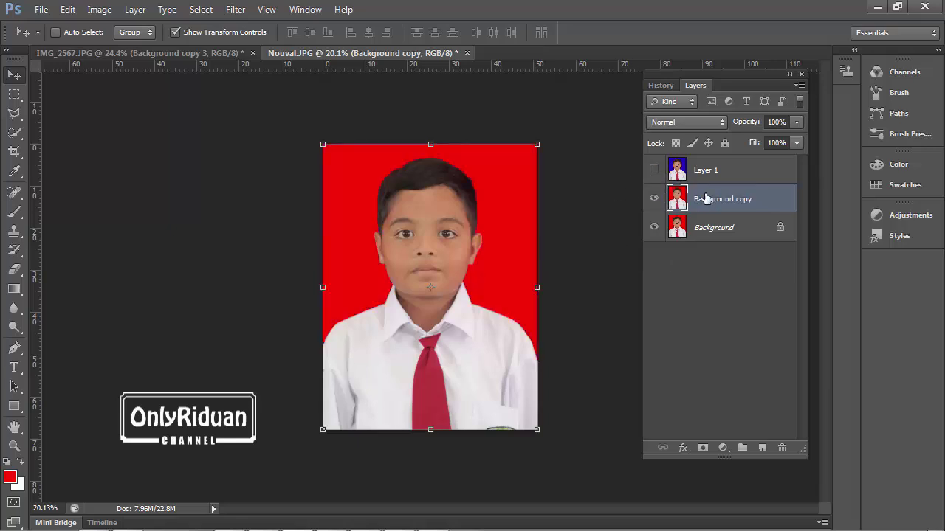
pyautogui.click(99, 10)
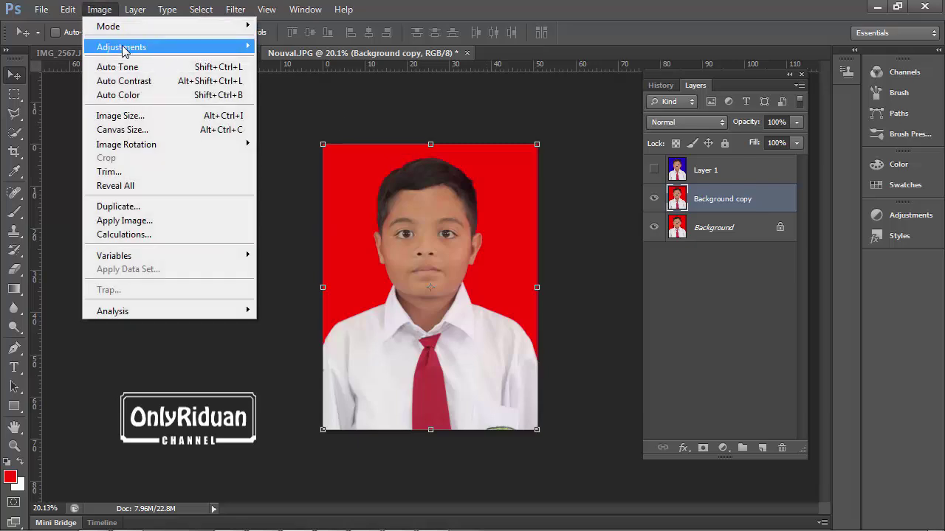
pyautogui.moveTo(121, 47)
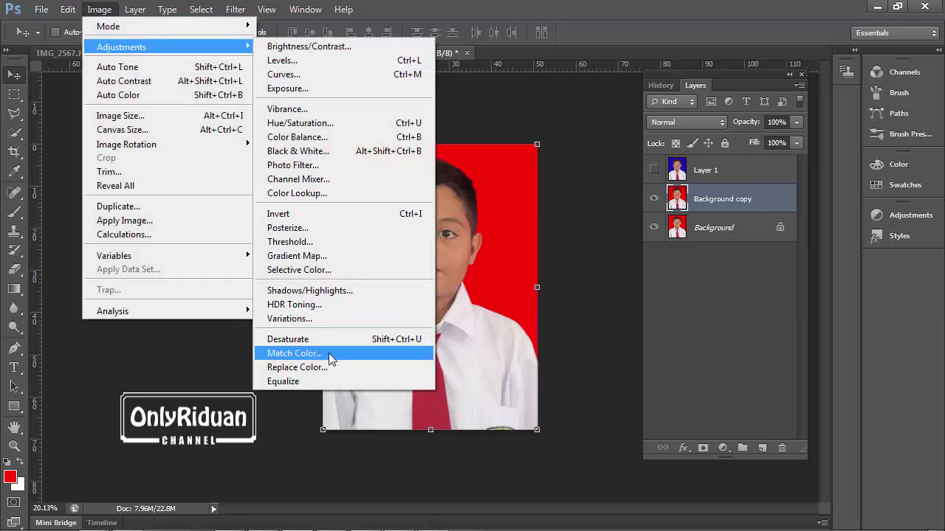
# - Turn Background copy's red background bright green with Replace Color hue +127
pyautogui.click(326, 366)
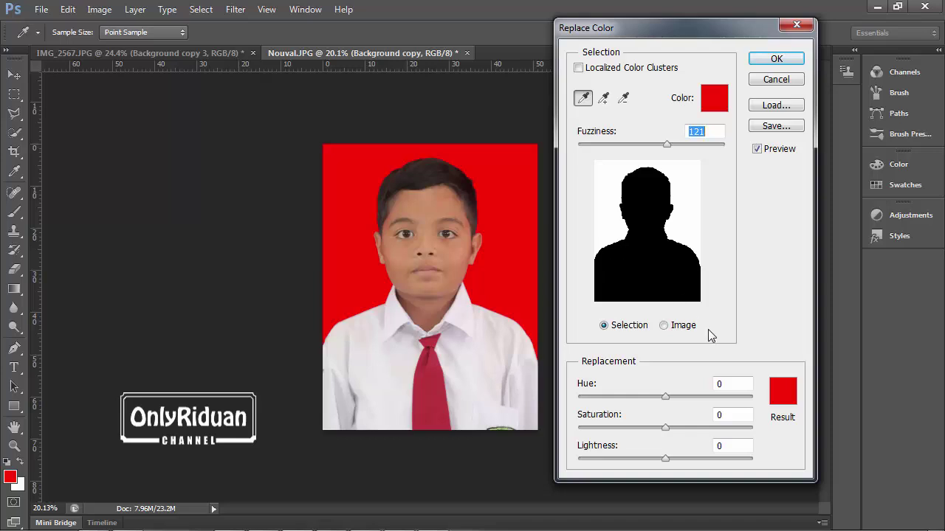
pyautogui.moveTo(664, 400); pyautogui.dragTo(724, 397)
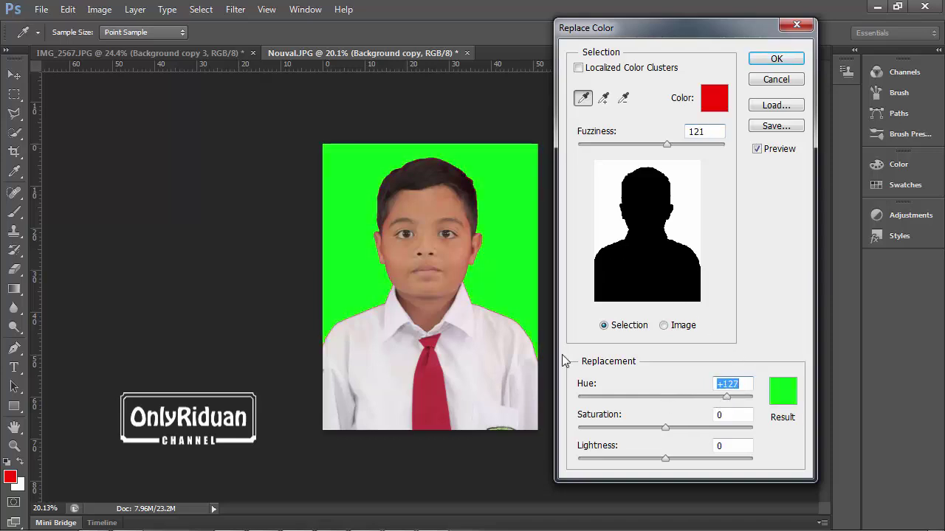
pyautogui.click(777, 59)
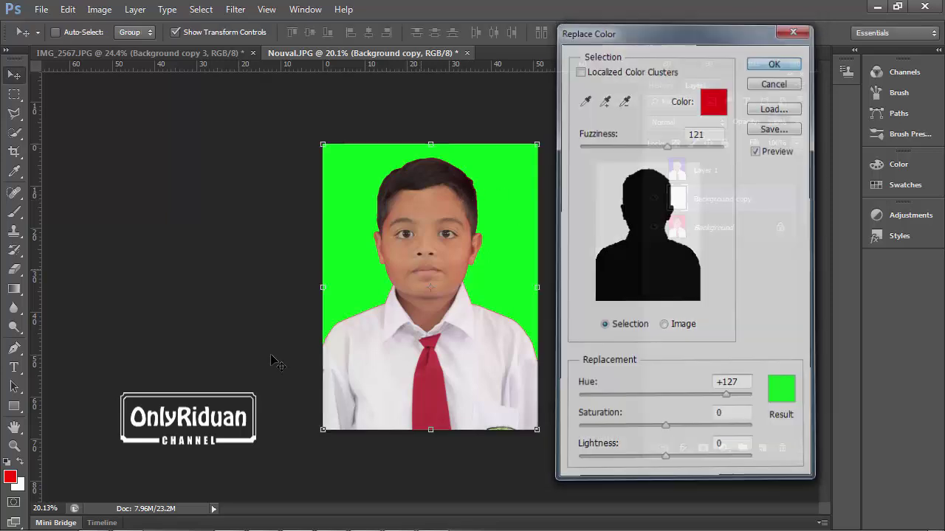
# - Duplicate the Background layer as a red Background copy 2
pyautogui.rightClick(721, 226)
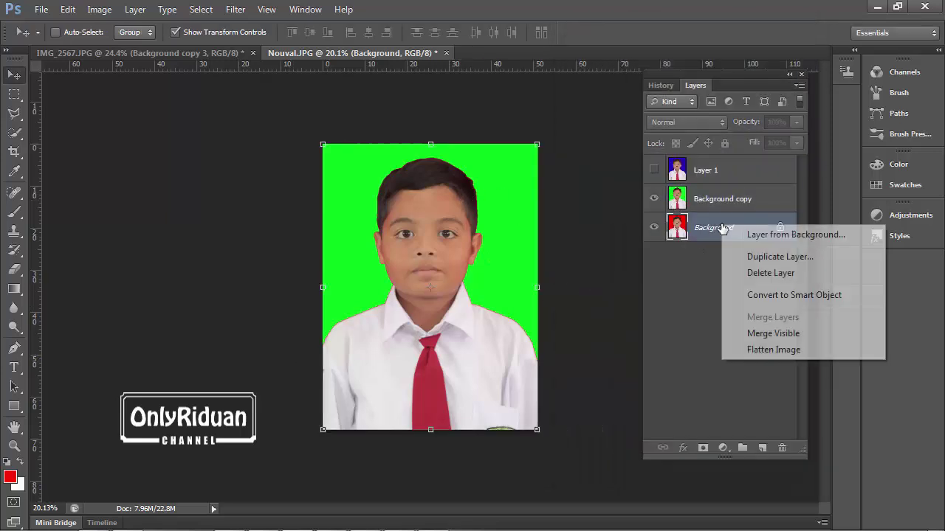
pyautogui.click(779, 257)
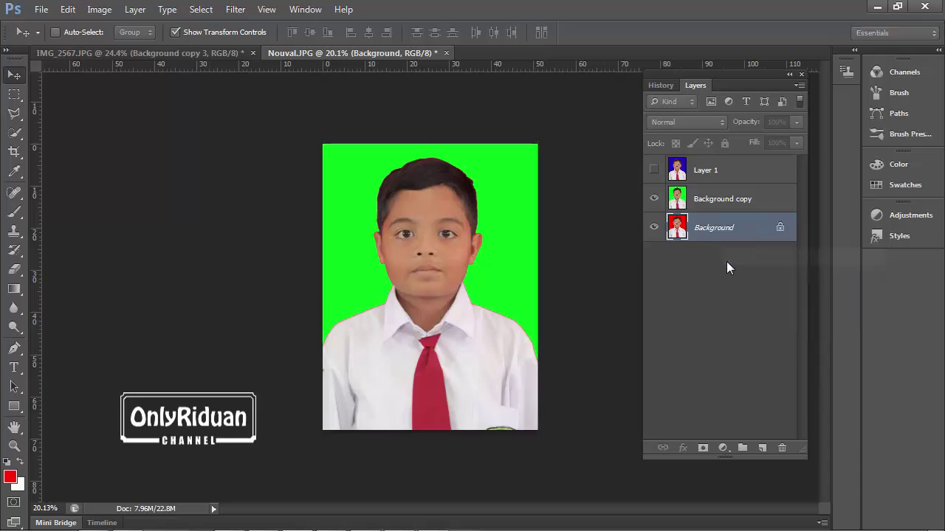
pyautogui.click(601, 154)
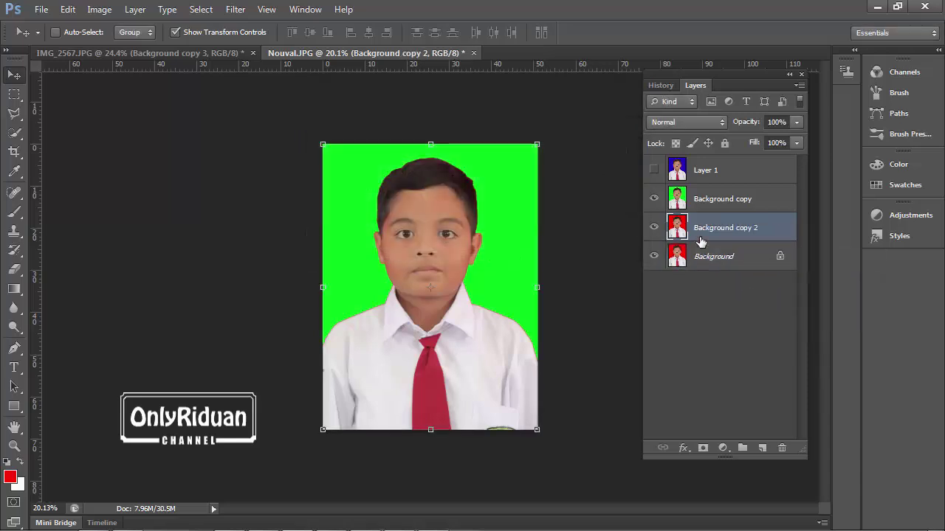
# - Try another Replace Color hue, cancel it, and hide the green Background copy
pyautogui.click(99, 10)
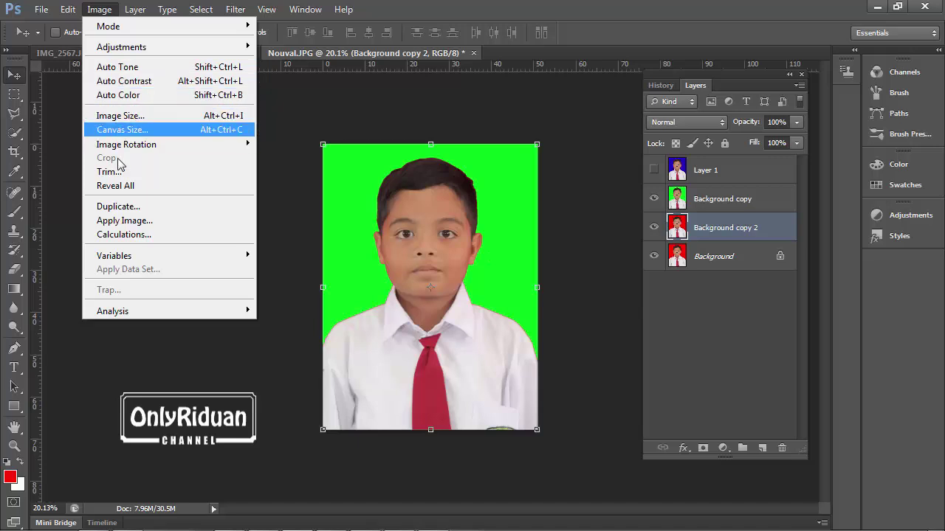
pyautogui.moveTo(121, 47)
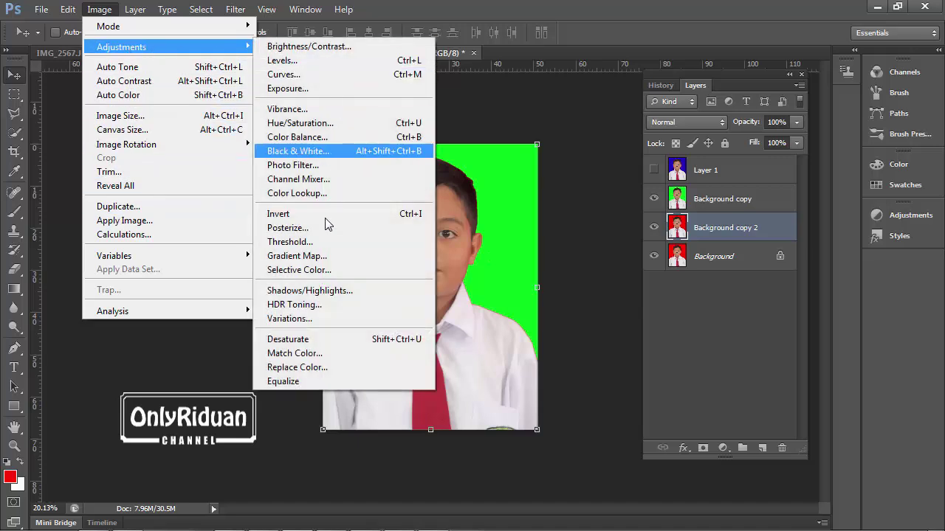
pyautogui.click(309, 372)
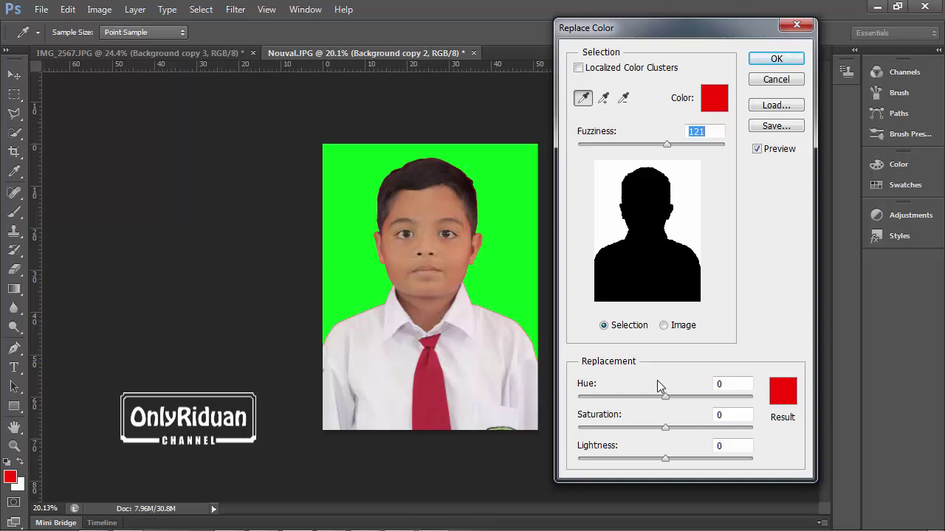
pyautogui.moveTo(665, 396)
pyautogui.mouseDown()
pyautogui.moveTo(718, 401)
pyautogui.moveTo(580, 400)
pyautogui.moveTo(625, 402)
pyautogui.mouseUp()
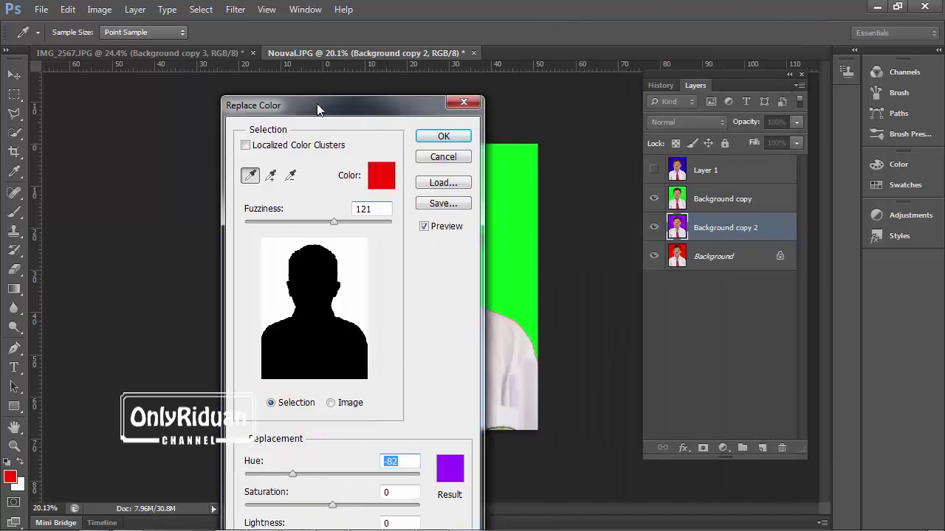
pyautogui.moveTo(653, 28)
pyautogui.mouseDown()
pyautogui.moveTo(316, 104)
pyautogui.moveTo(534, 79)
pyautogui.mouseUp()
pyautogui.click(653, 134)
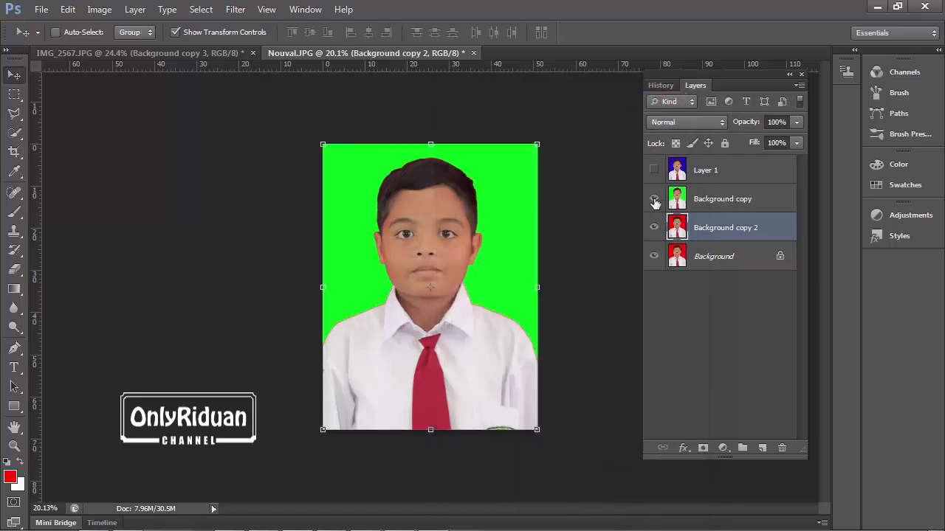
pyautogui.click(654, 200)
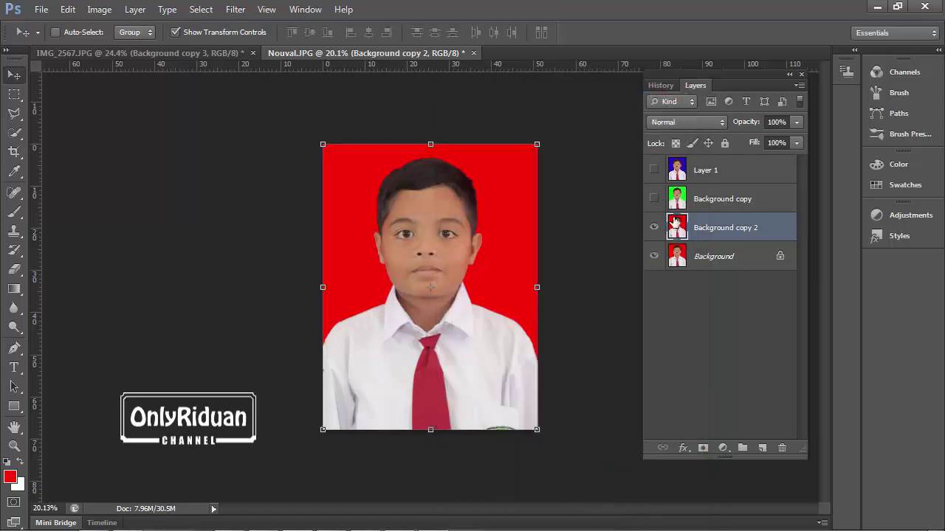
# - Recolour Background copy 2's background yellow at hue about +56, then show the blue Layer 1
pyautogui.click(99, 9)
pyautogui.moveTo(121, 46)
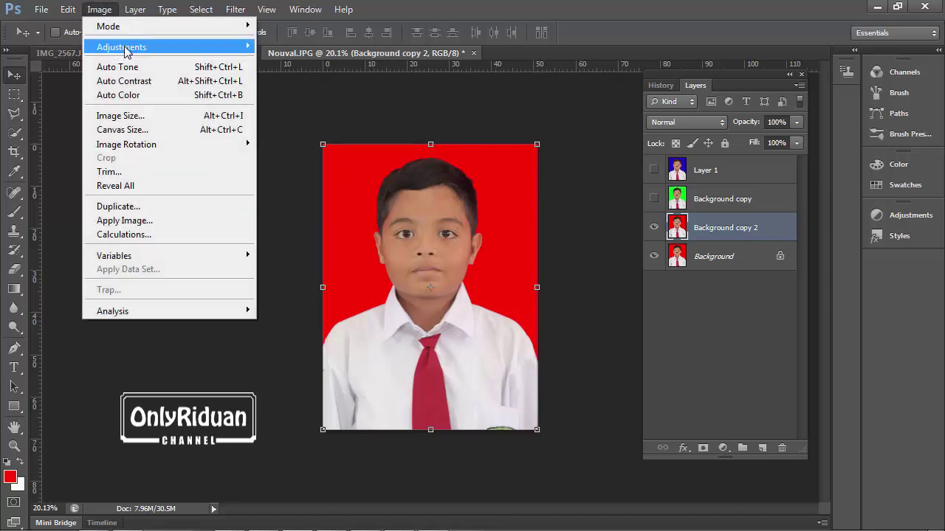
pyautogui.click(333, 366)
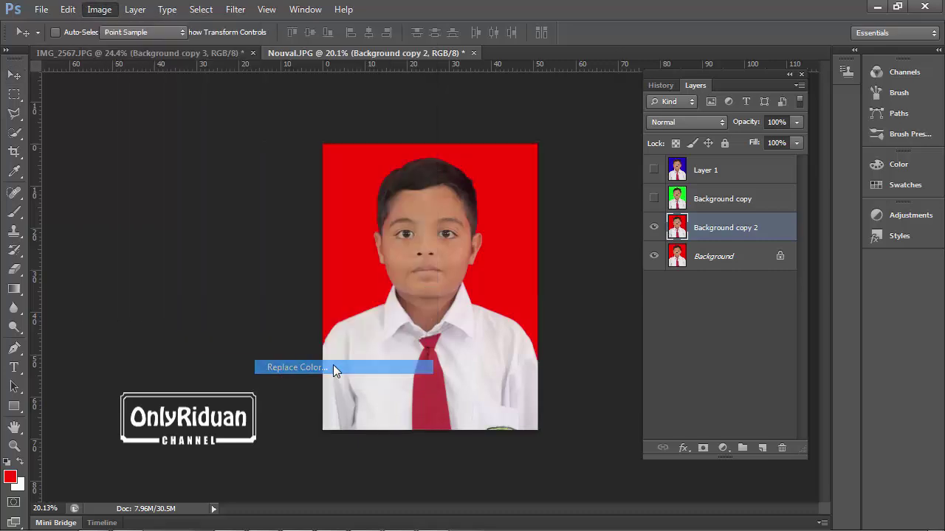
pyautogui.moveTo(594, 81); pyautogui.dragTo(693, 79)
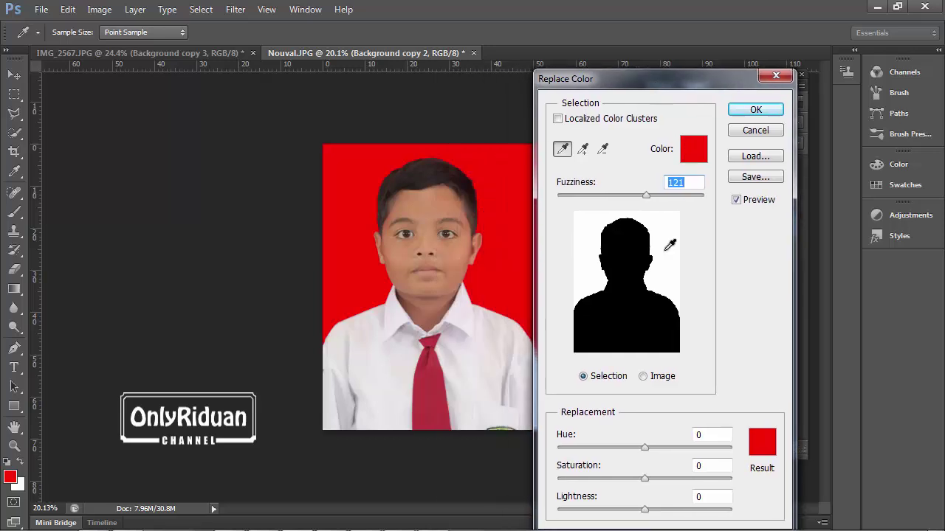
pyautogui.moveTo(643, 450)
pyautogui.mouseDown()
pyautogui.moveTo(596, 445)
pyautogui.moveTo(704, 448)
pyautogui.moveTo(660, 447)
pyautogui.moveTo(671, 446)
pyautogui.mouseUp()
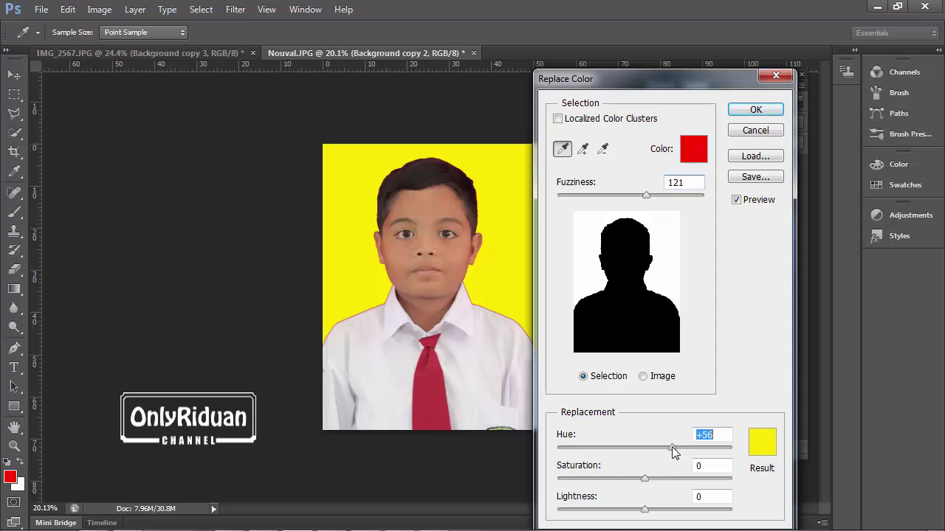
pyautogui.click(738, 111)
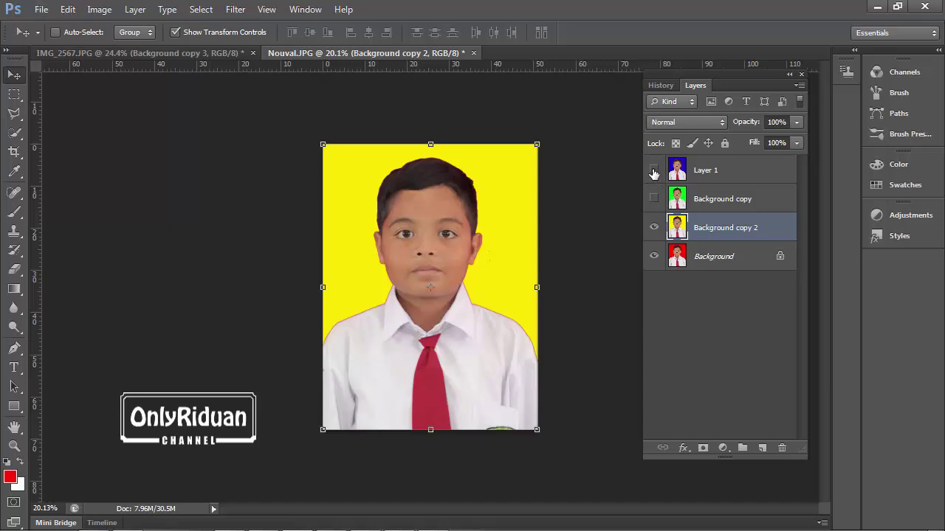
pyautogui.click(653, 171)
pyautogui.click(654, 228)
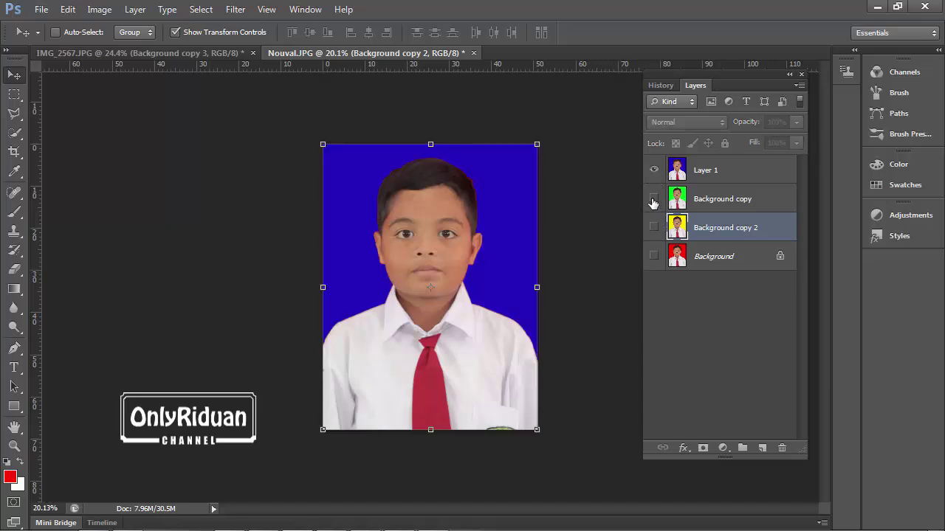
pyautogui.keyDown('alt'); pyautogui.click(653, 200); pyautogui.keyUp('alt')
pyautogui.keyDown('alt'); pyautogui.click(653, 227); pyautogui.keyUp('alt')
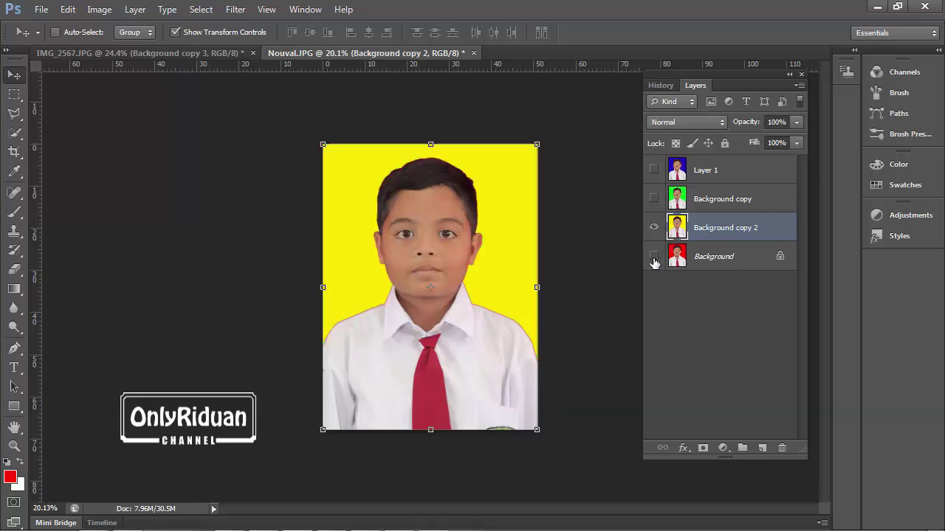
pyautogui.keyDown('alt'); pyautogui.click(653, 256); pyautogui.keyUp('alt')
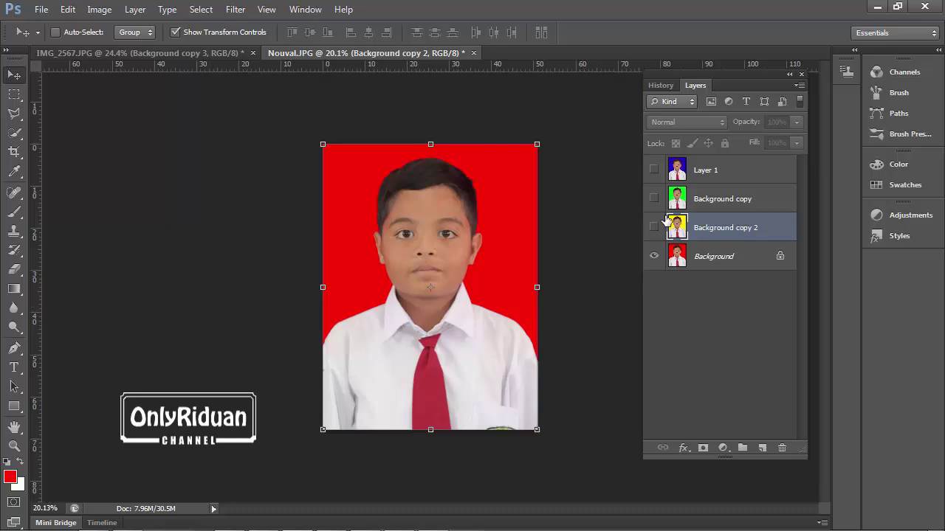
pyautogui.keyDown('alt'); pyautogui.click(653, 169); pyautogui.keyUp('alt')
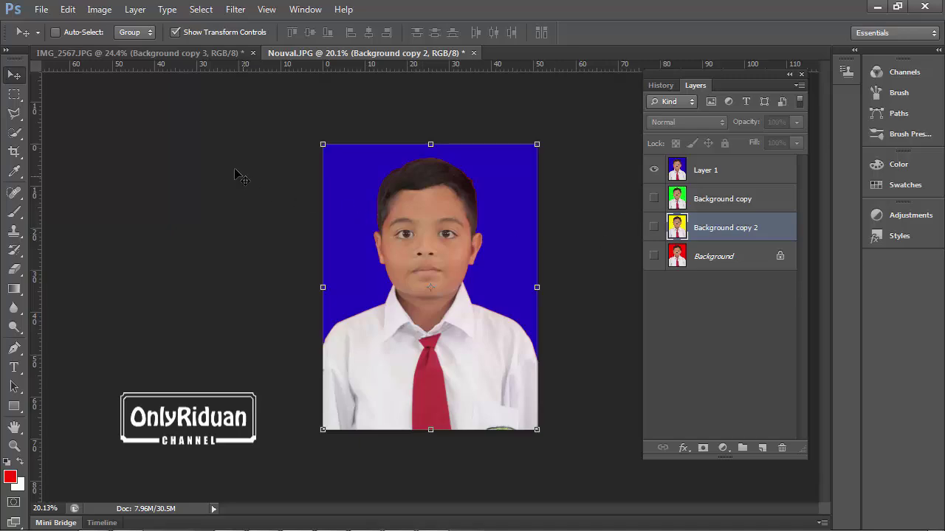
pyautogui.click(41, 9)
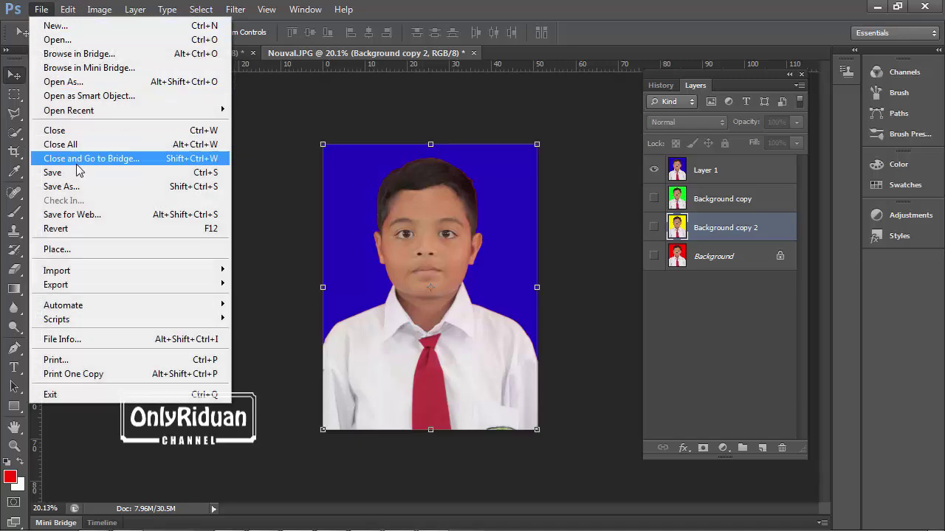
# - Start a Save As copy of the blue version with JPEG as the format
pyautogui.click(78, 186)
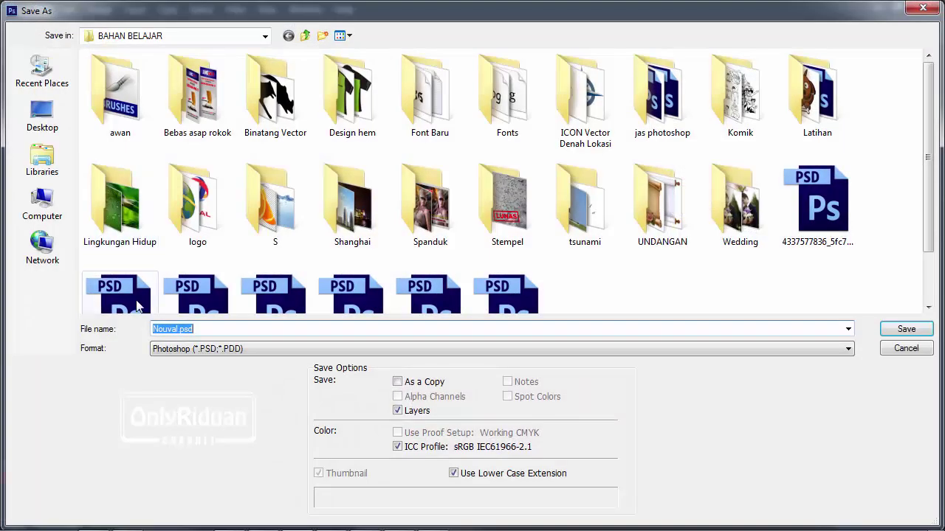
pyautogui.click(199, 330)
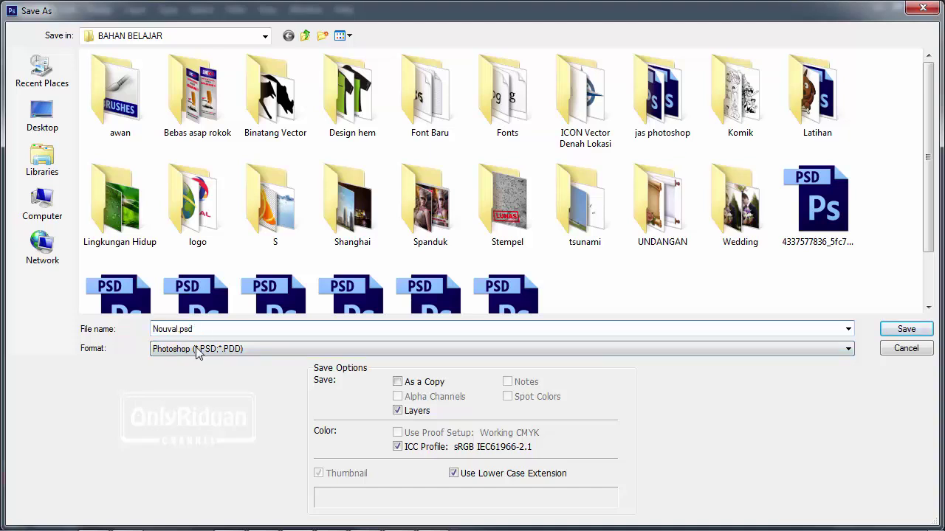
pyautogui.click(197, 349)
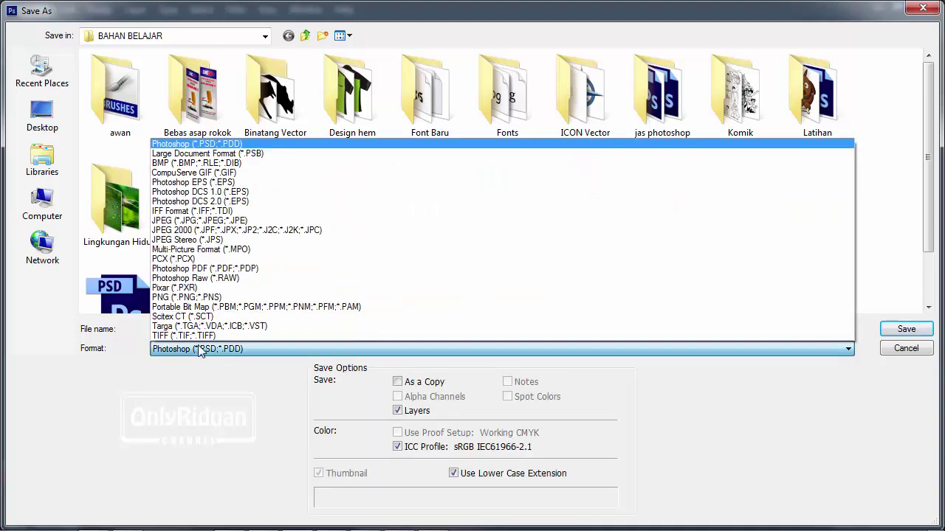
pyautogui.click(194, 221)
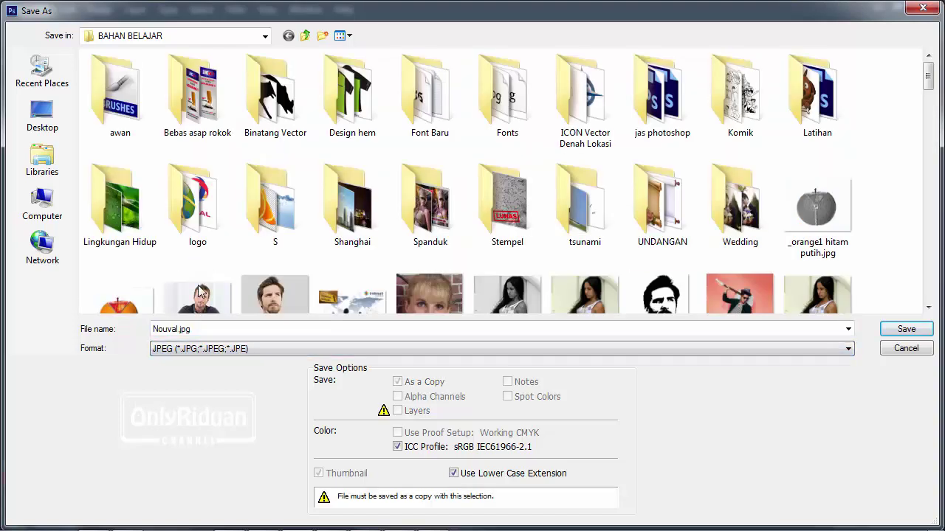
# - Name it Nouval biru.jpg and save at JPEG quality 12 Maximum
pyautogui.doubleClick(184, 329)
pyautogui.click(180, 332)
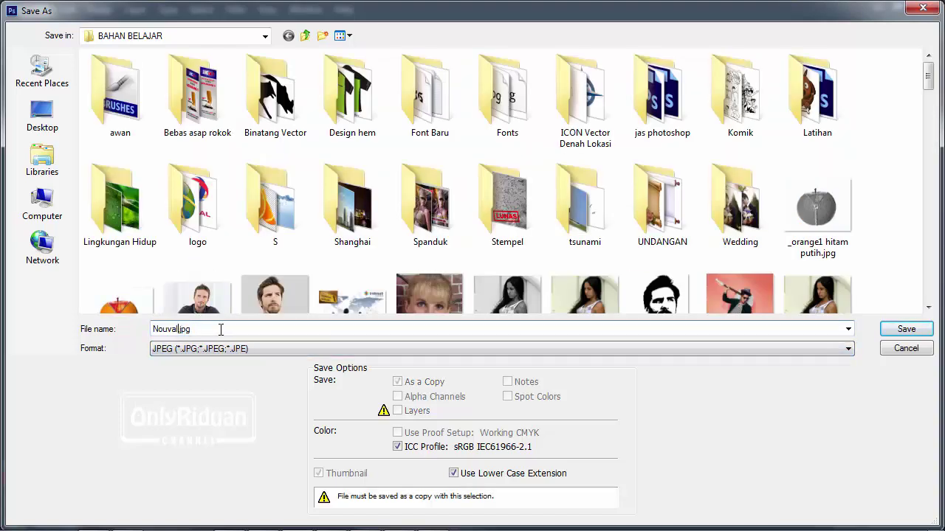
pyautogui.write('bi')
pyautogui.write('n')
pyautogui.press('BackSpace')
pyautogui.write('u')
pyautogui.click(906, 330)
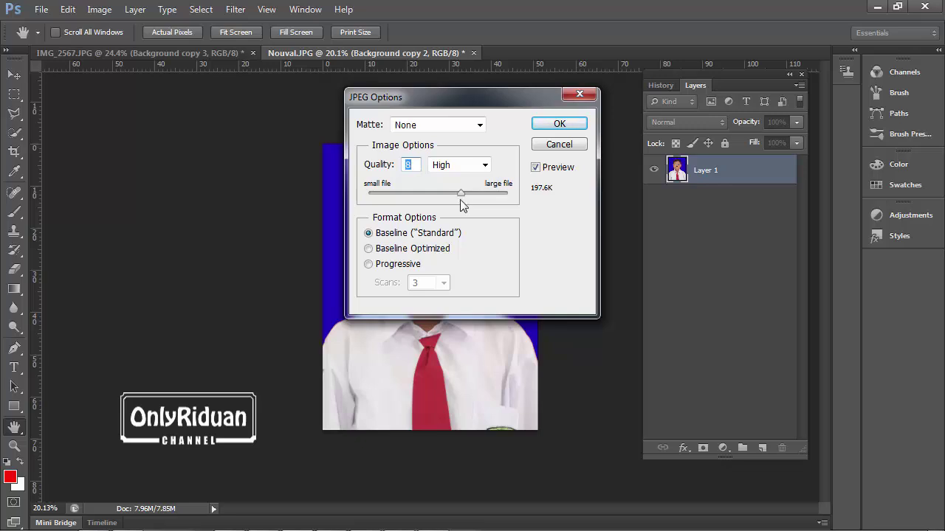
pyautogui.moveTo(461, 192); pyautogui.dragTo(515, 211)
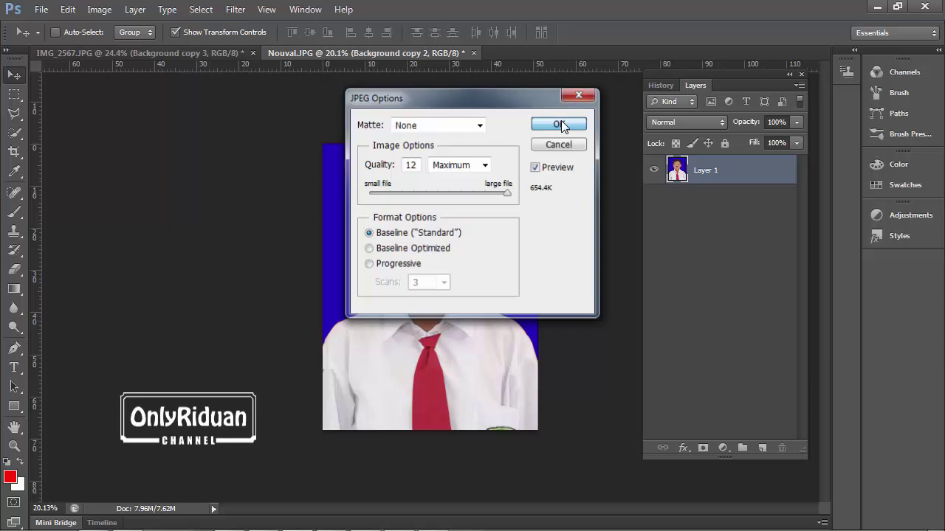
pyautogui.click(559, 124)
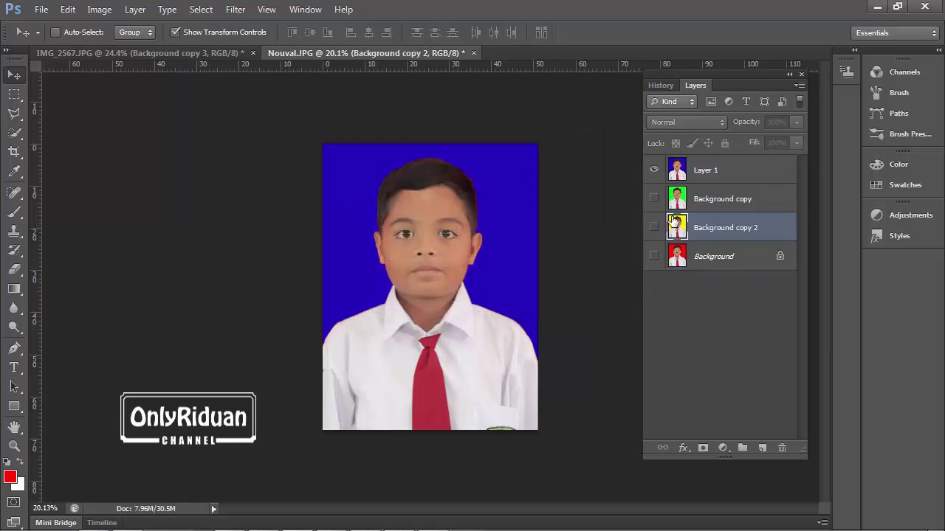
# - Show the green background and save it as Nouval Hijau.jpg at quality 12 Maximum
pyautogui.keyDown('alt'); pyautogui.click(654, 199); pyautogui.keyUp('alt')
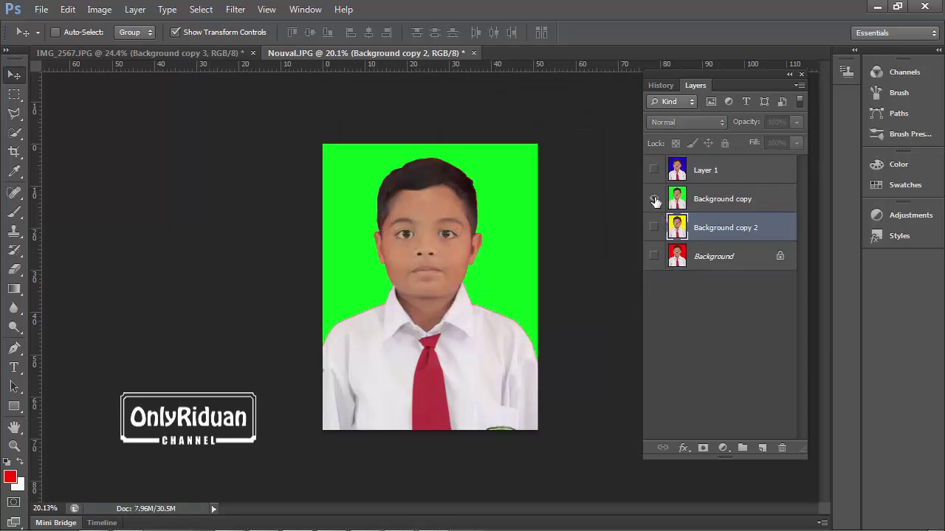
pyautogui.click(41, 9)
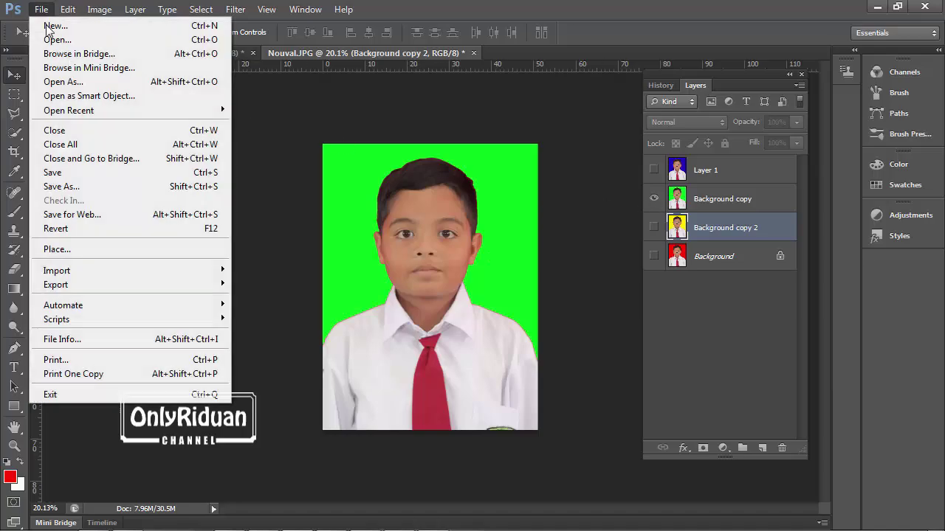
pyautogui.click(76, 185)
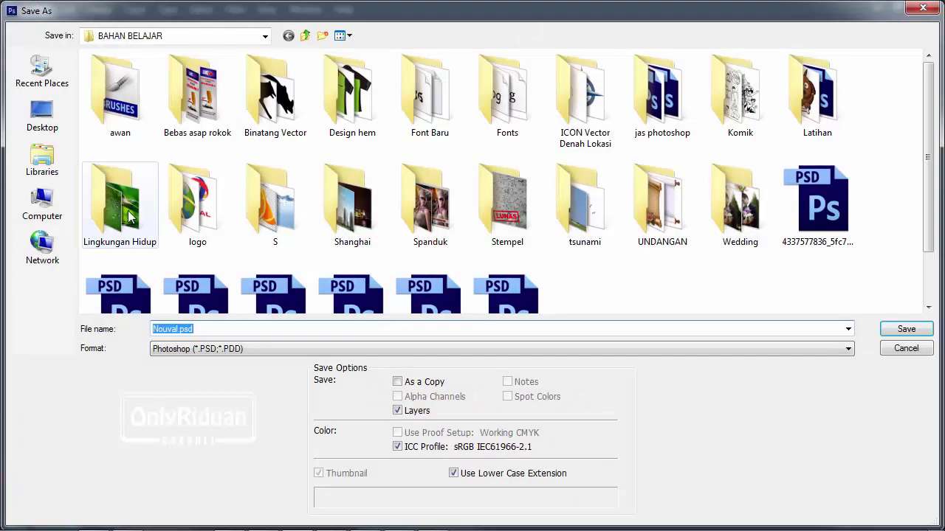
pyautogui.click(246, 348)
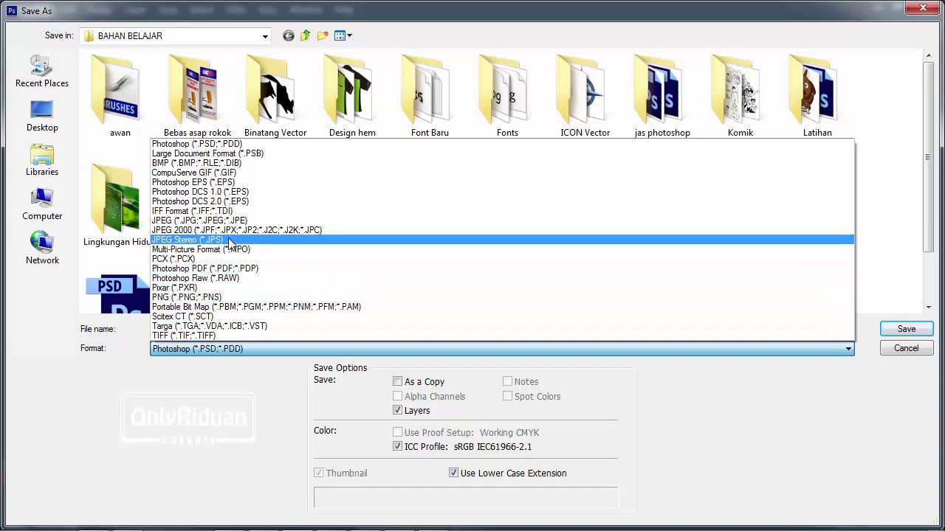
pyautogui.click(229, 221)
pyautogui.click(208, 329)
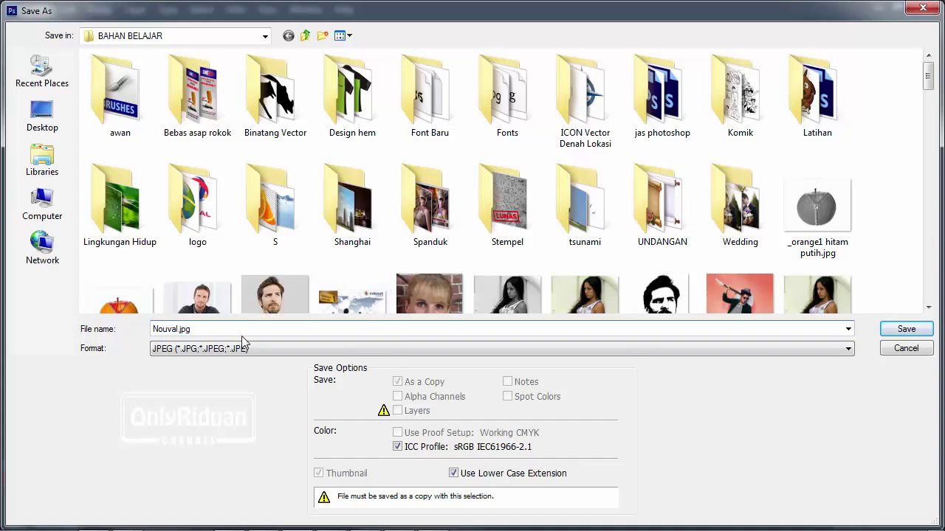
pyautogui.write('H')
pyautogui.write('ijau')
pyautogui.click(896, 334)
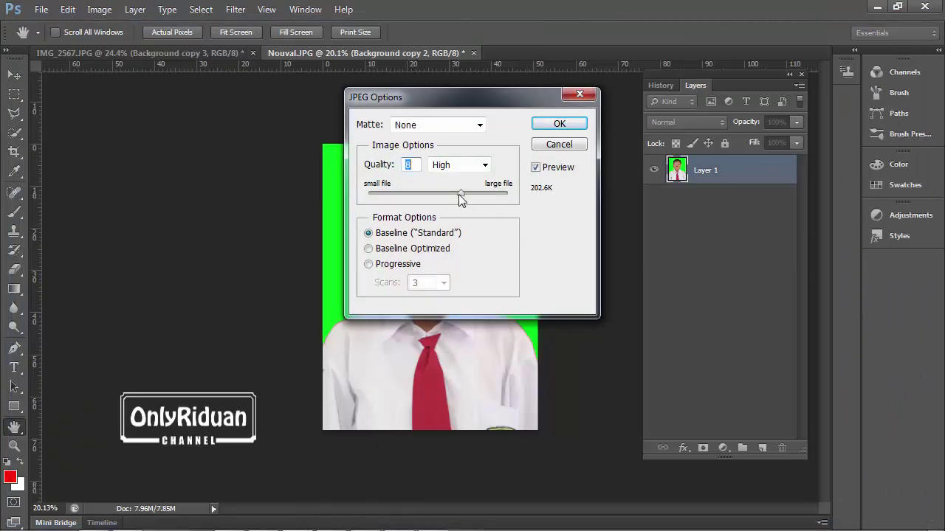
pyautogui.moveTo(462, 194); pyautogui.dragTo(509, 194)
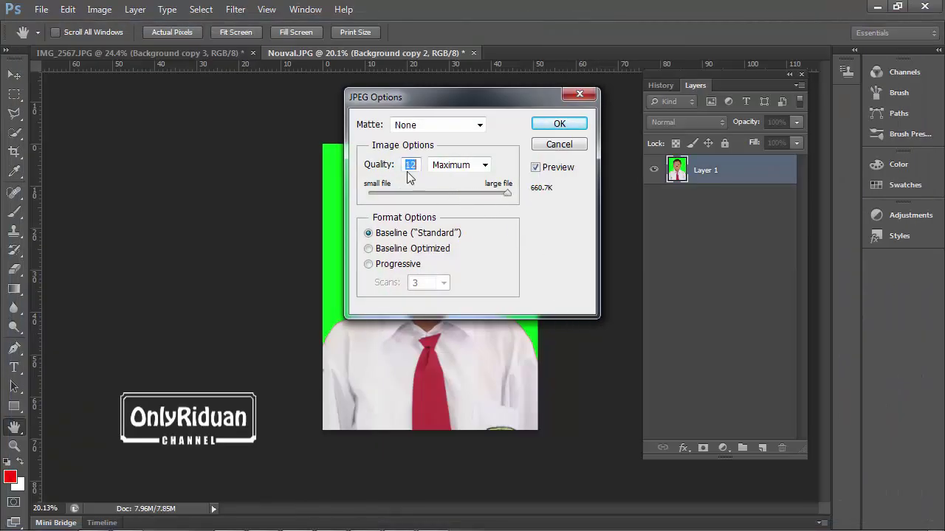
pyautogui.click(554, 124)
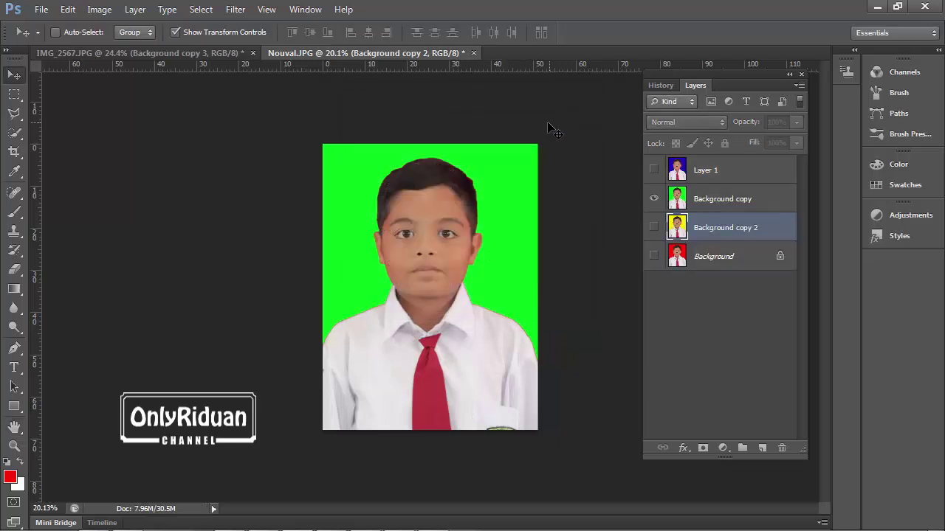